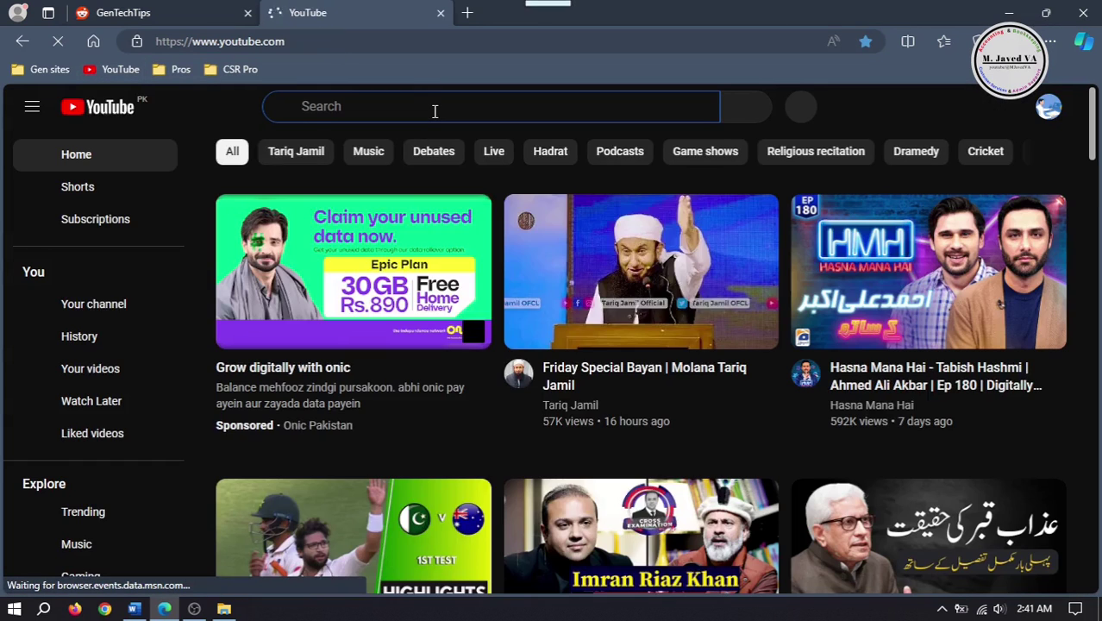
- Search 'M Javed VA', open the channel, then play and pause its QuickBooks advance-payments video
text(M Javed VA)
key(Return)
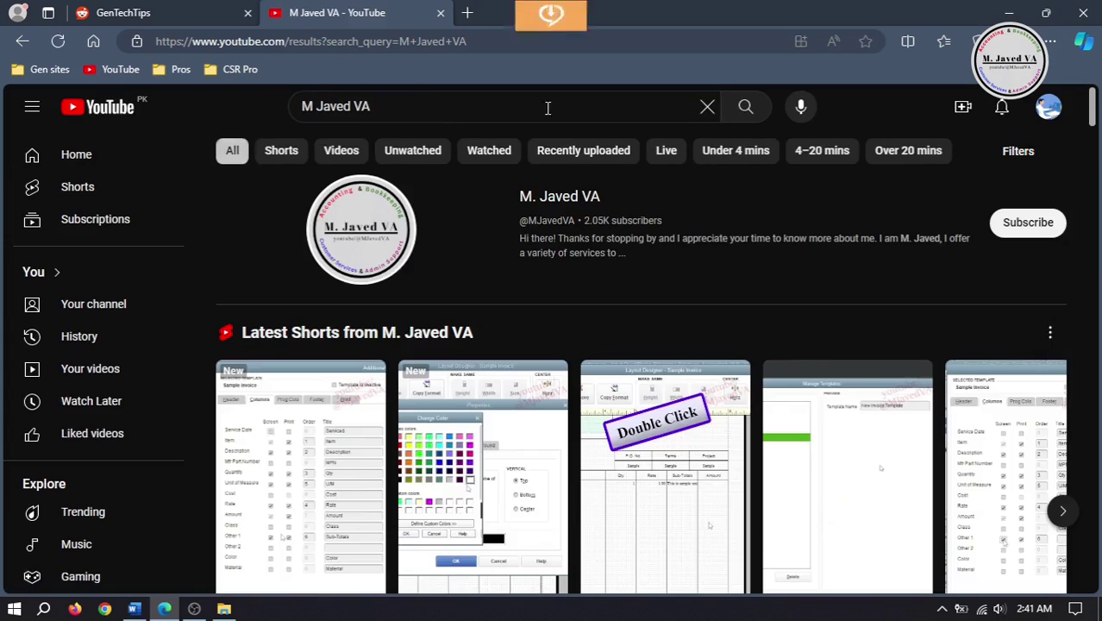
click(569, 207)
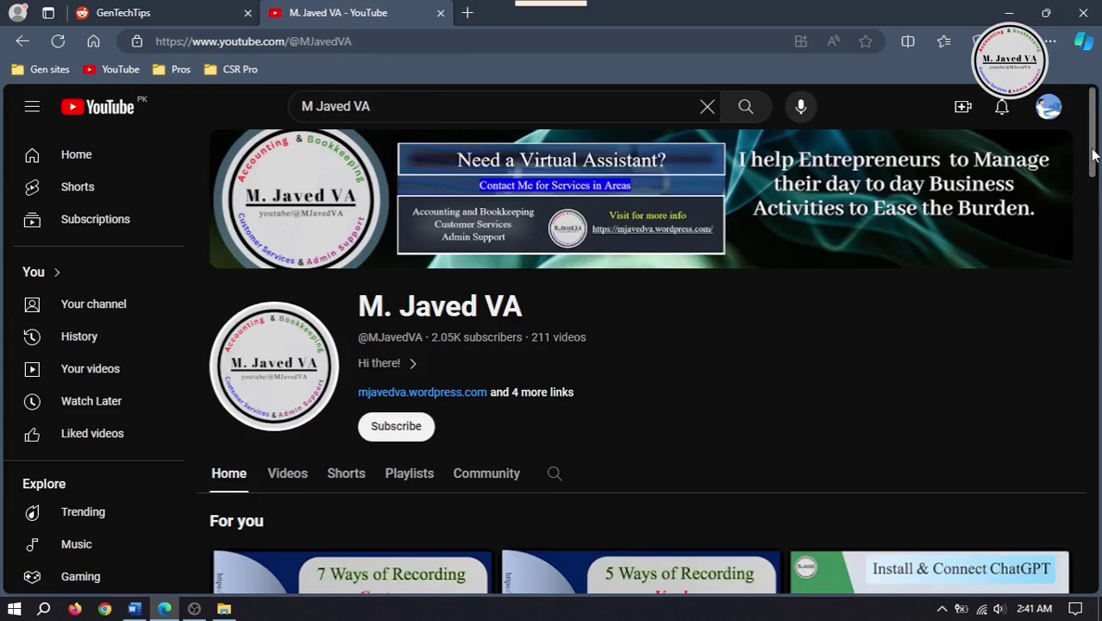
scroll(460, 325, down, 3)
click(460, 325)
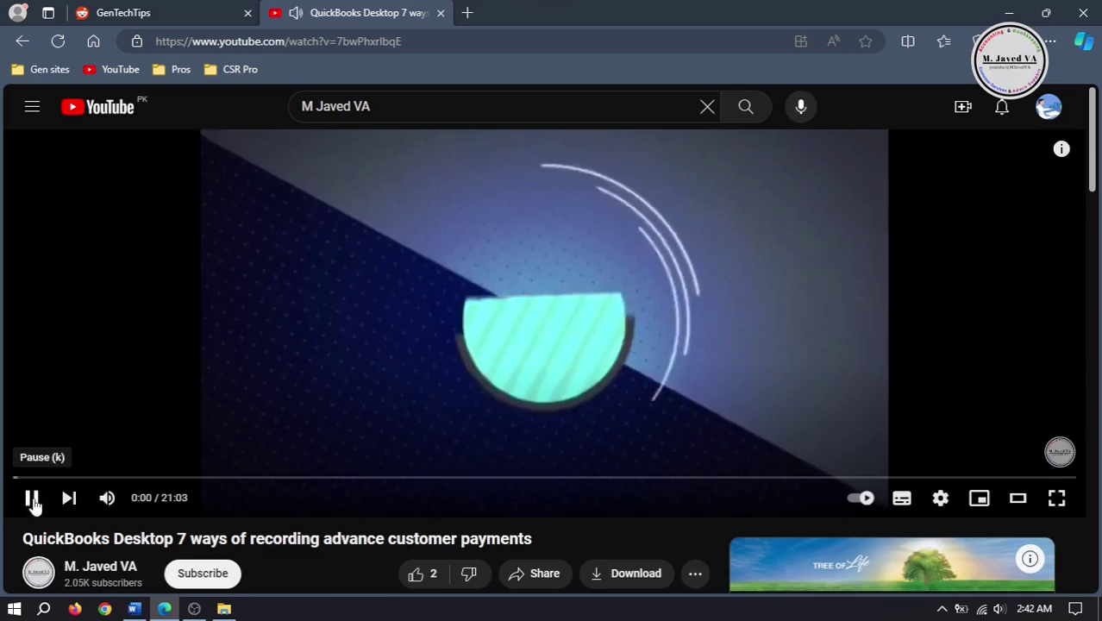
click(614, 395)
- Bring up the video's Share options and page through all the sharing destinations
drag(1096, 200, 1095, 250)
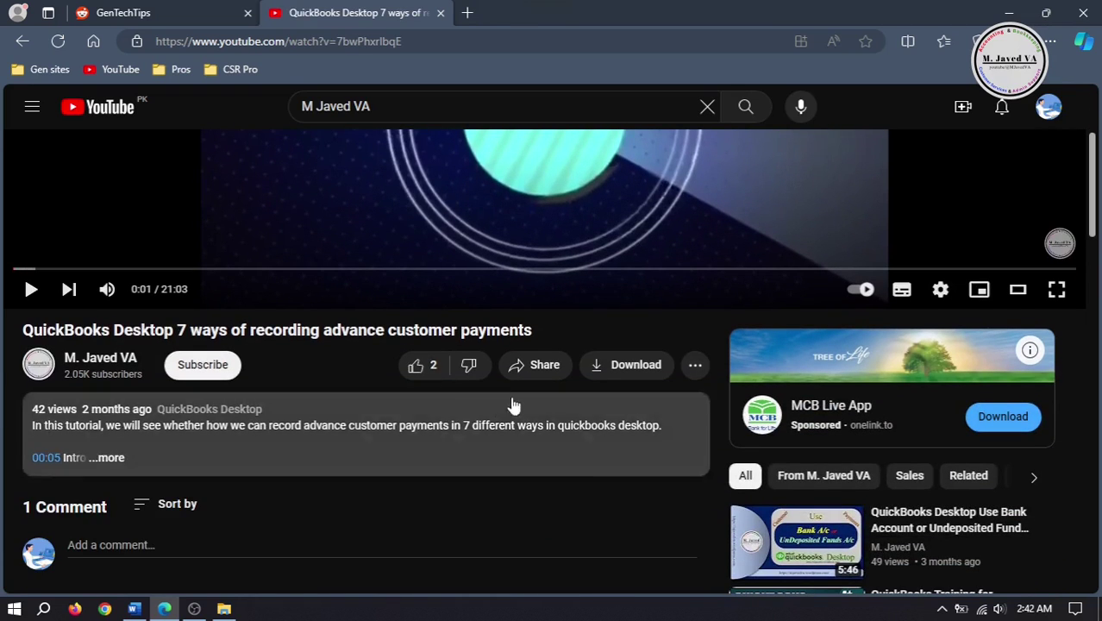
drag(1094, 216, 1093, 175)
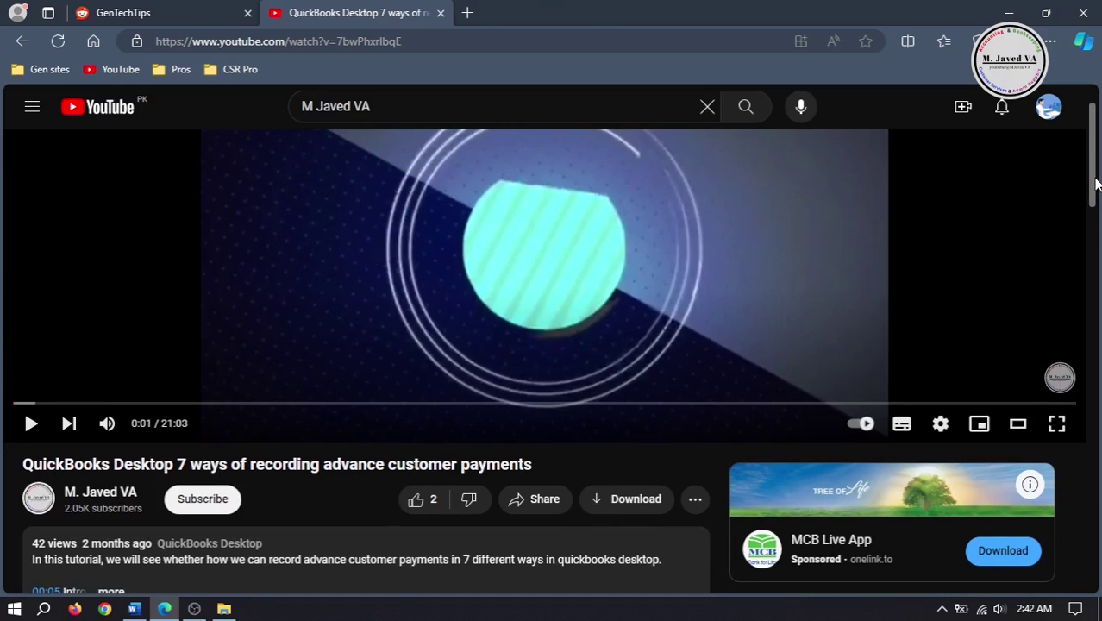
click(531, 504)
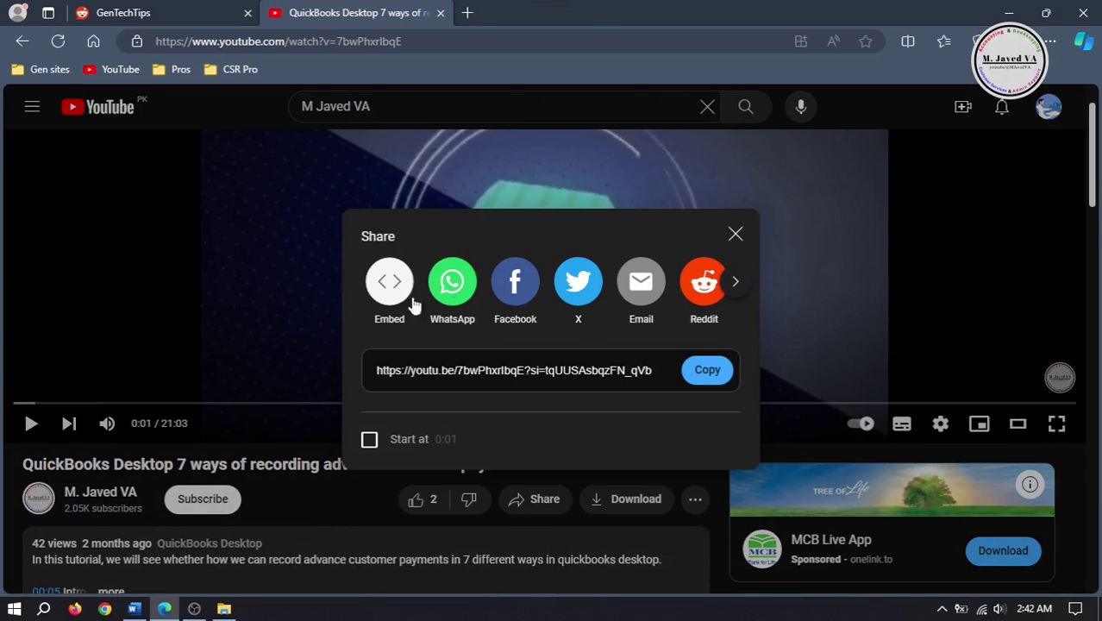
click(735, 283)
click(735, 287)
- Share the video to Reddit and review the prefilled link and title
click(368, 282)
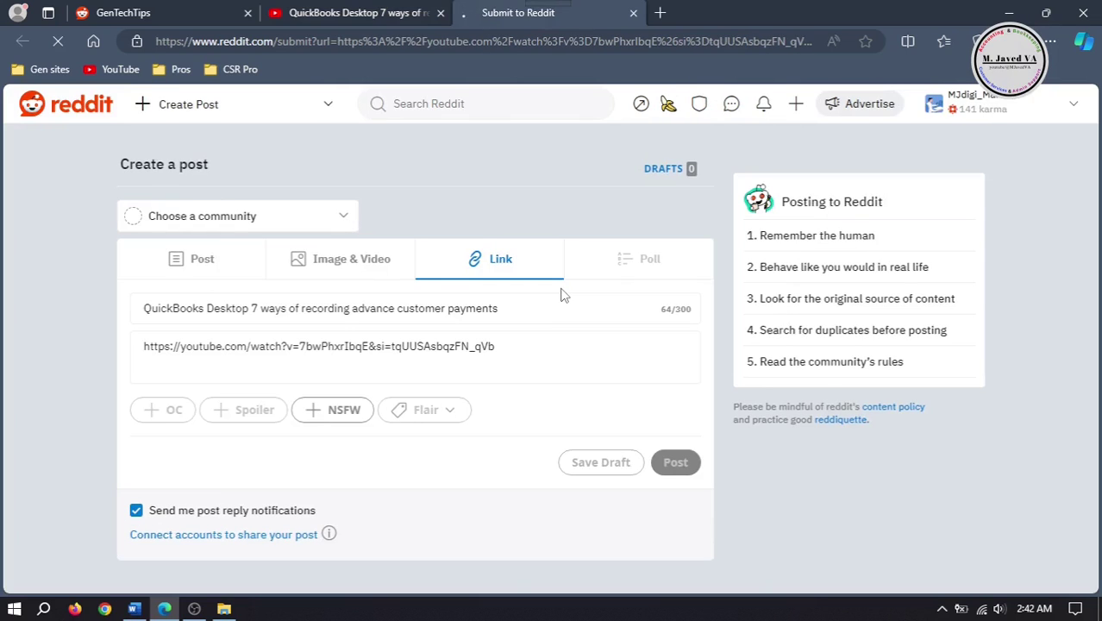
click(520, 349)
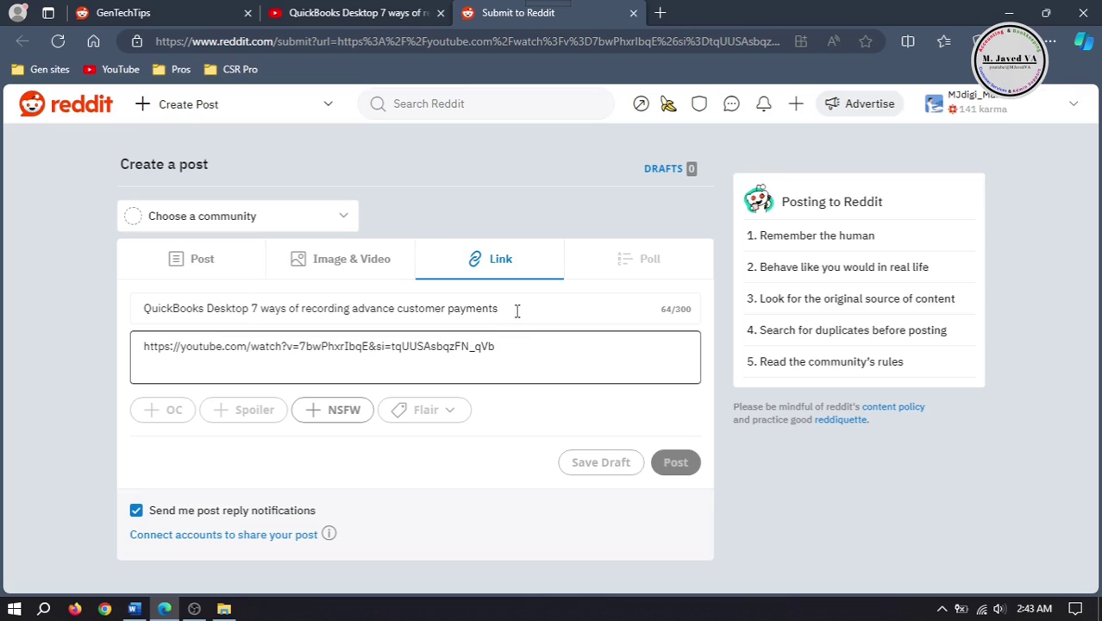
click(517, 312)
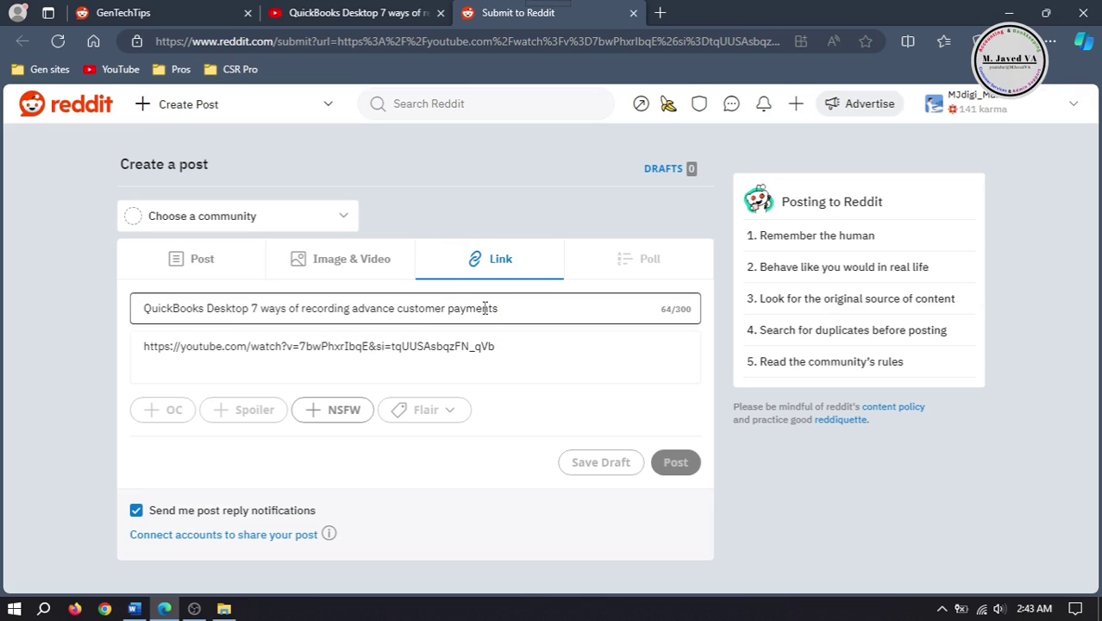
- Choose r/GenTechTips as the post's community by searching 'gen'
click(343, 216)
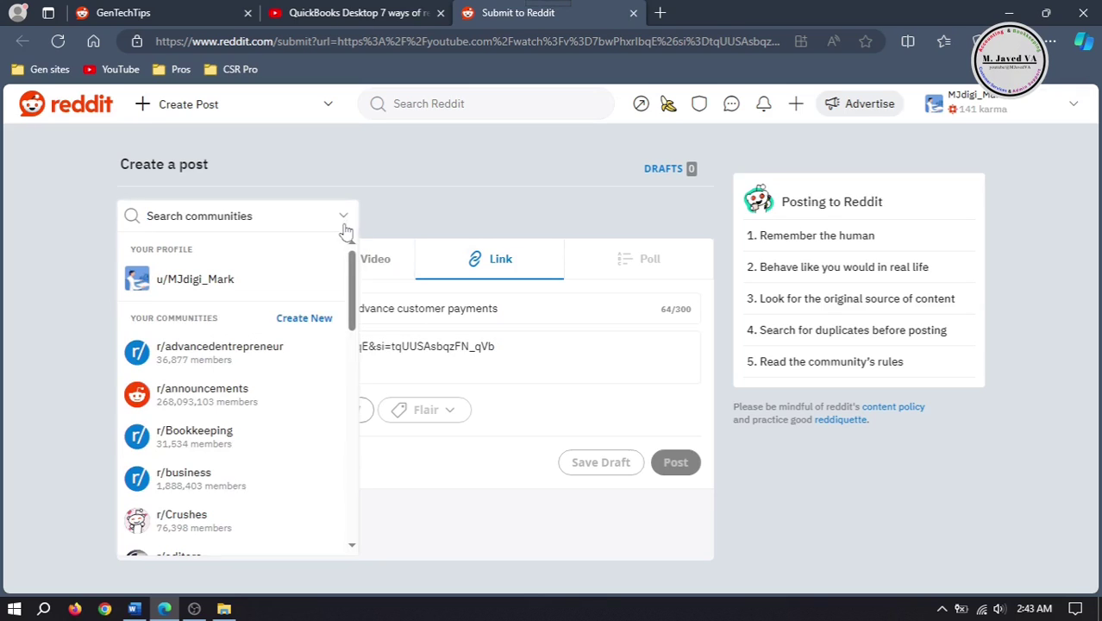
scroll(356, 285, down, 3)
scroll(356, 285, down, 3)
scroll(356, 284, up, 5)
text(gen)
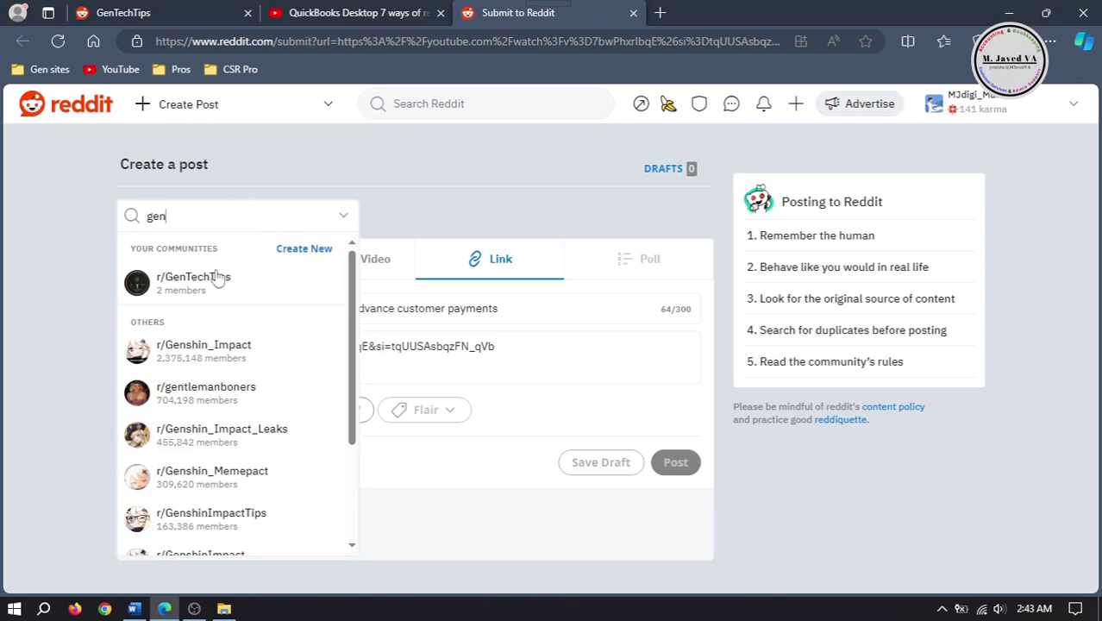
click(216, 278)
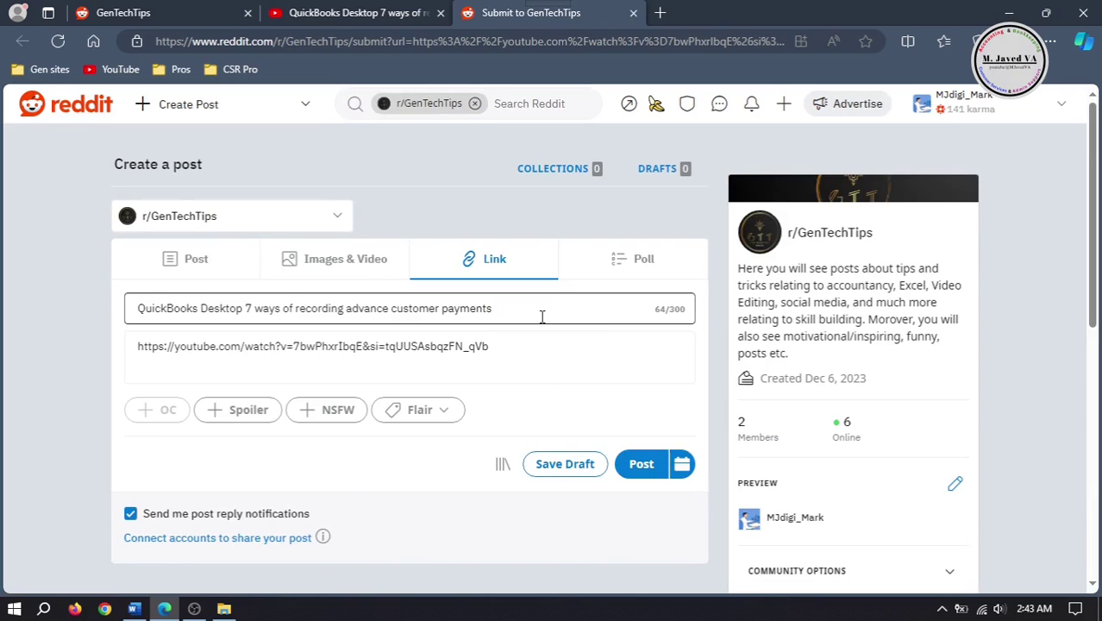
- Remove stray title characters and apply the QuickBooks flair to the post
text(asfsdfsdfsda)
key(BackSpace)
key(BackSpace)
key(BackSpace)
click(445, 415)
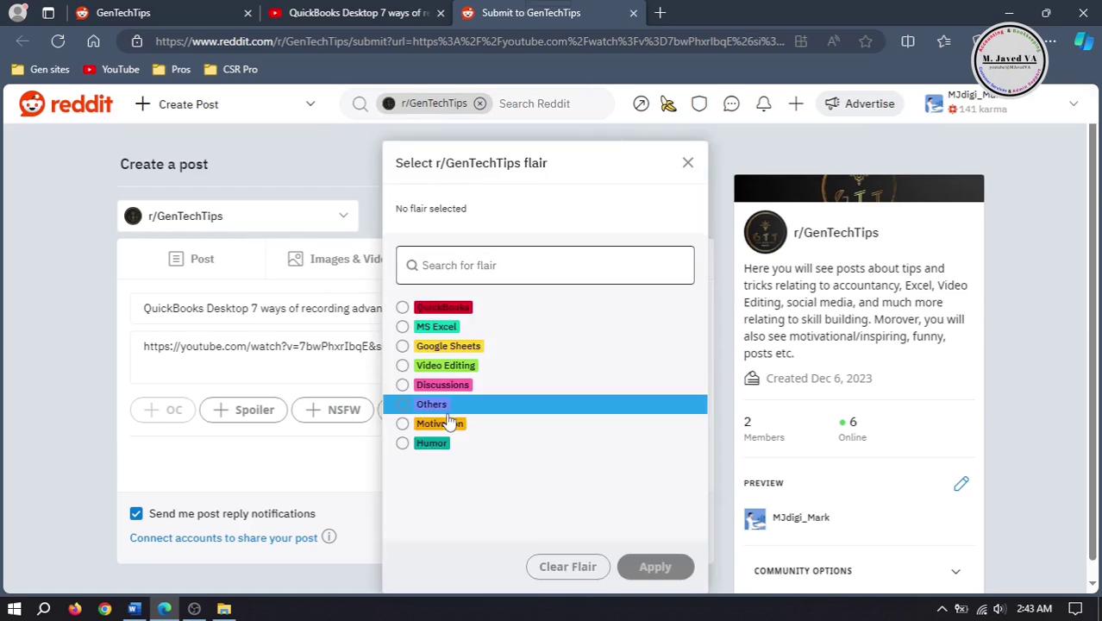
click(435, 312)
click(653, 566)
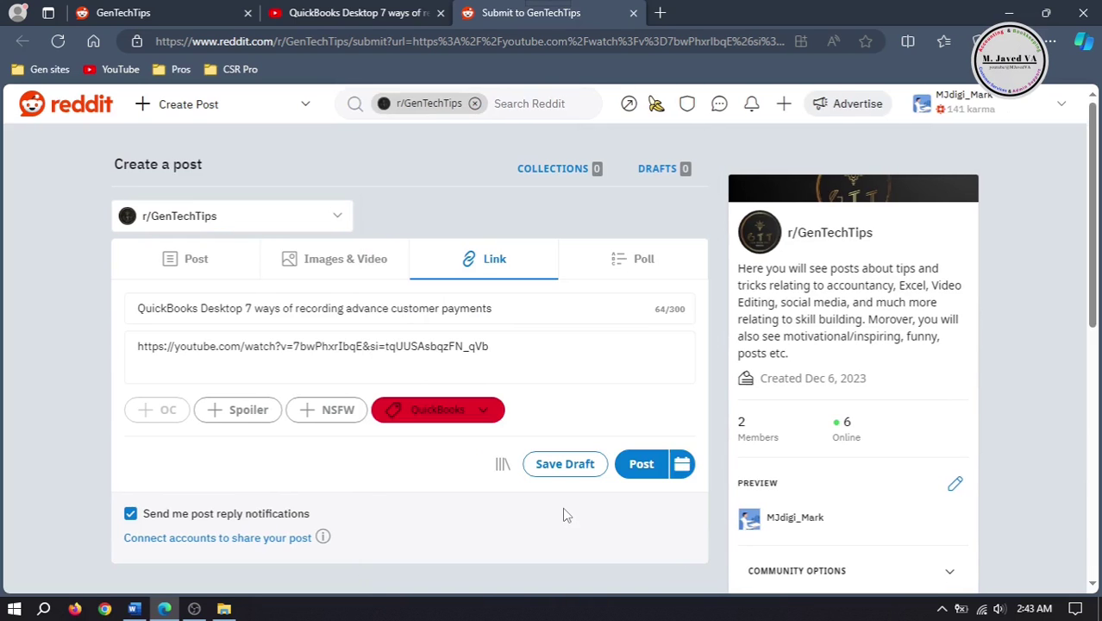
- Submit the link post to r/GenTechTips and scroll through the published post
click(641, 466)
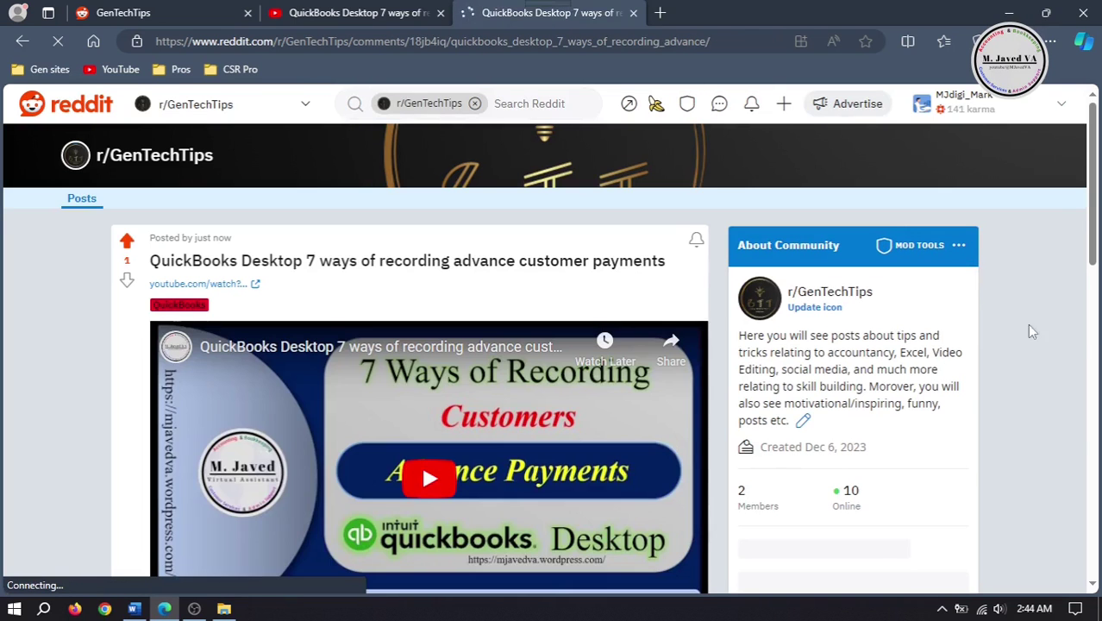
scroll(1091, 192, down, 2)
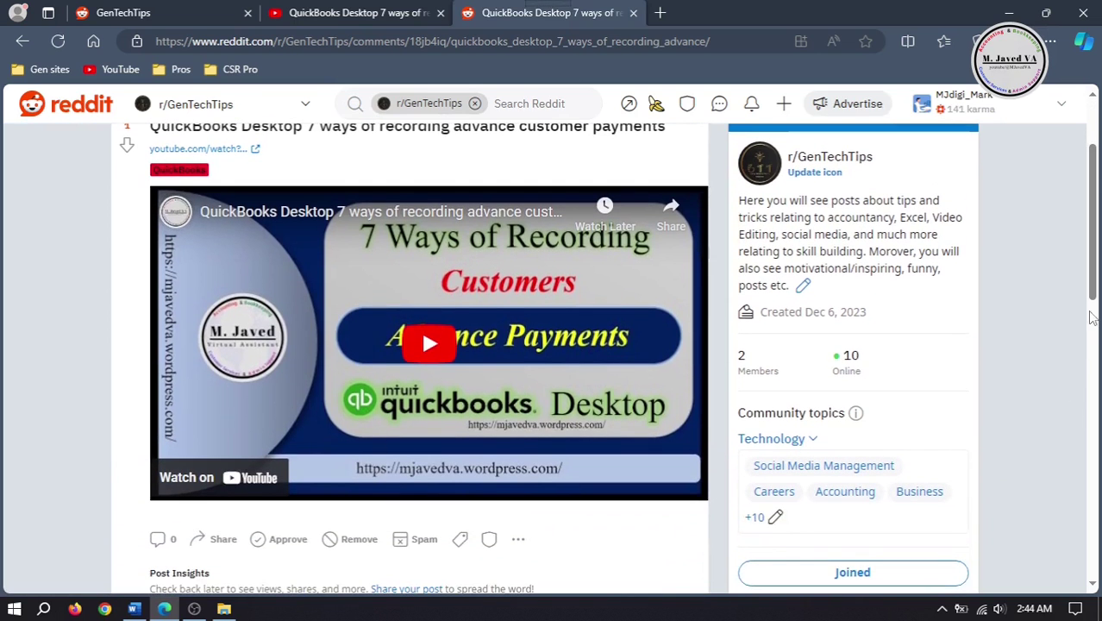
drag(1098, 244, 1099, 278)
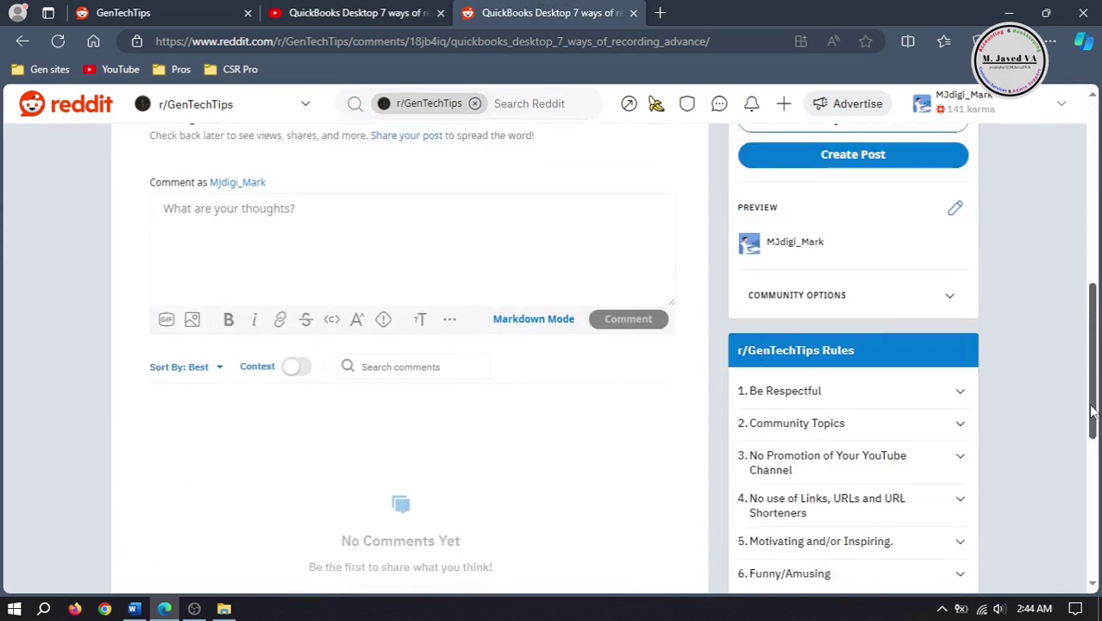
scroll(1099, 278, up, 3)
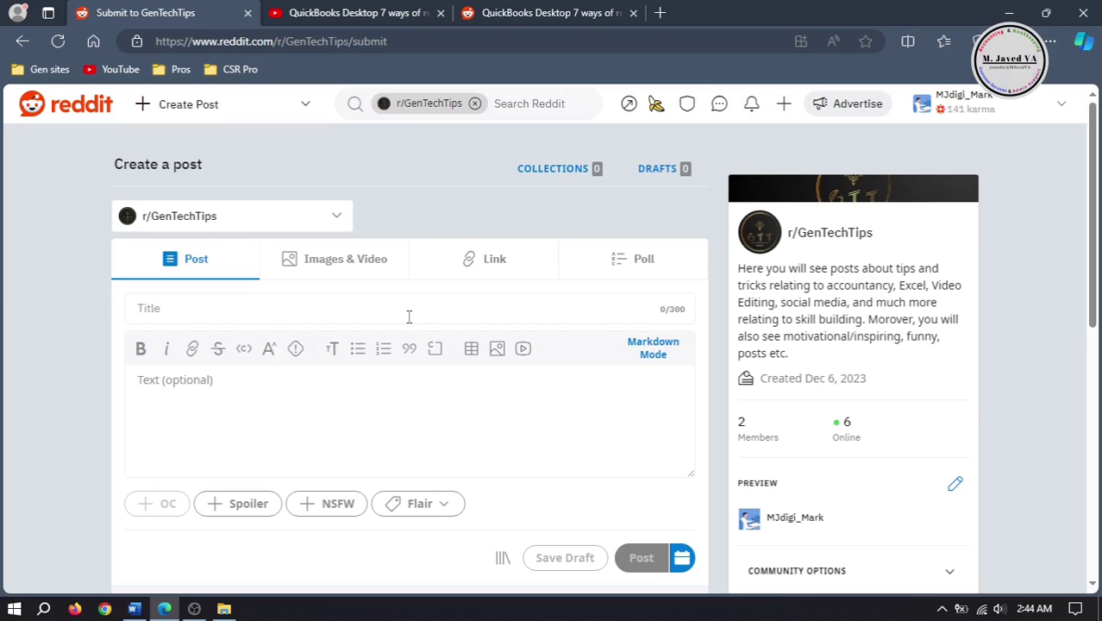
click(363, 273)
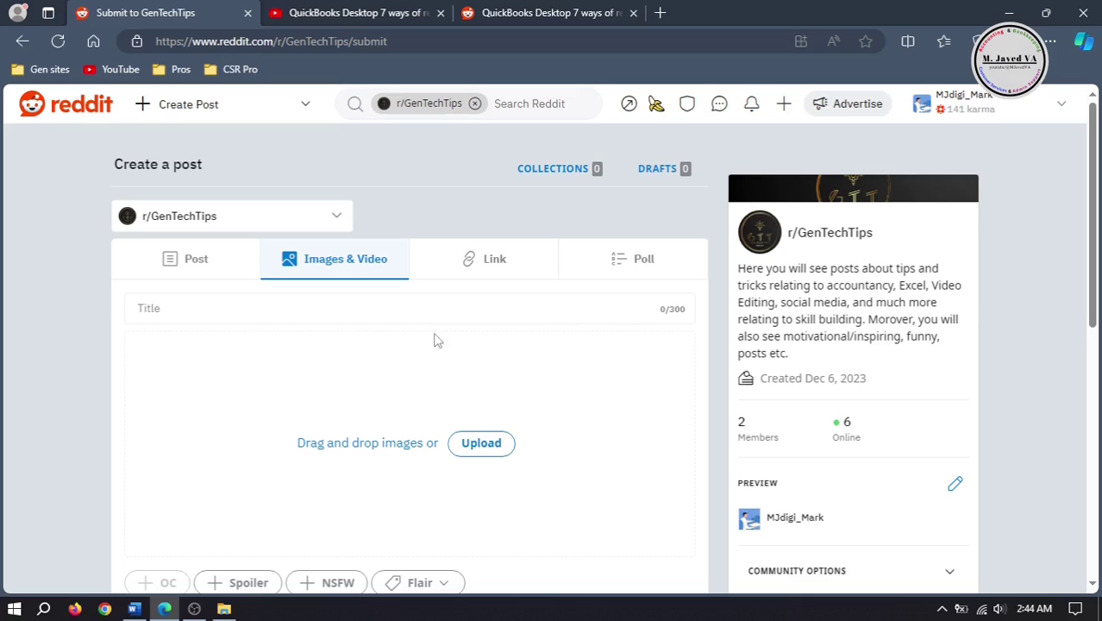
click(185, 263)
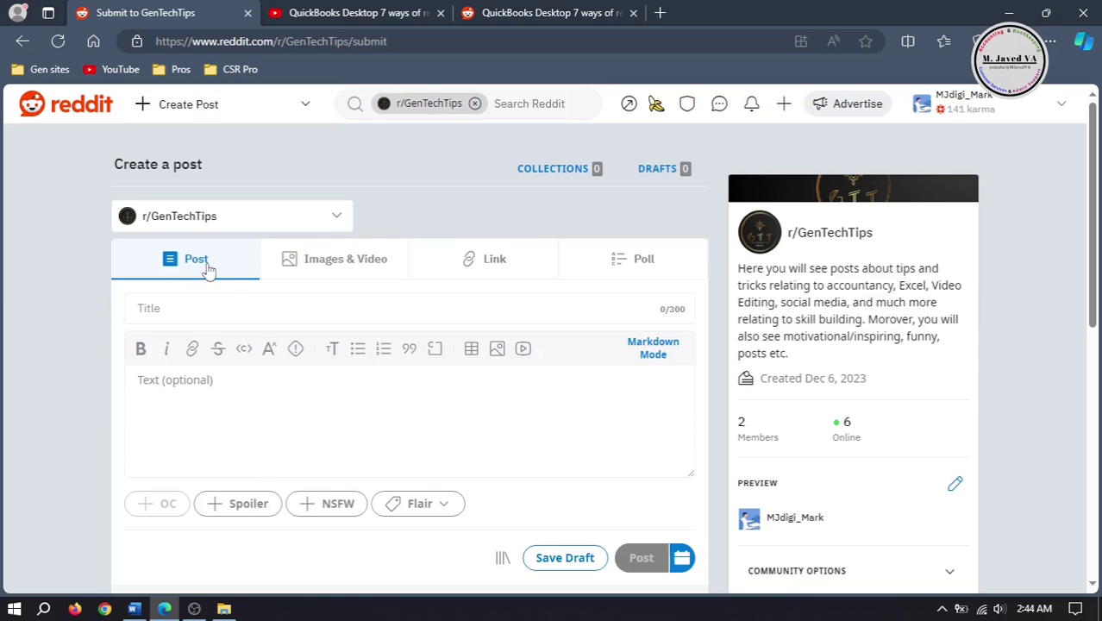
click(356, 310)
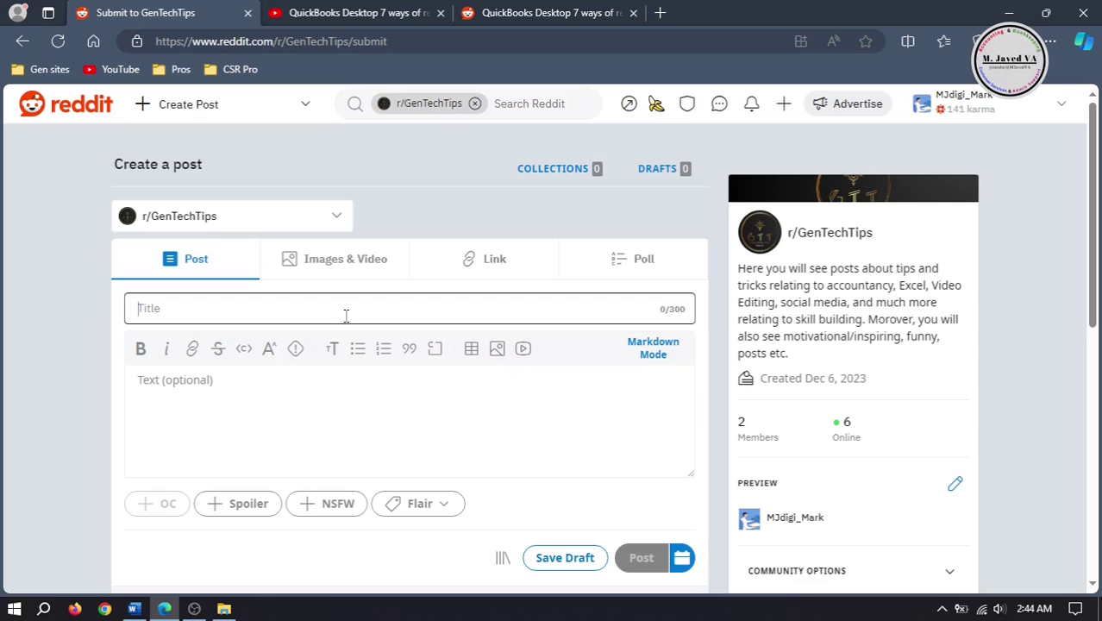
- Copy the YouTube video title and paste it as the Reddit post title
click(375, 10)
click(732, 236)
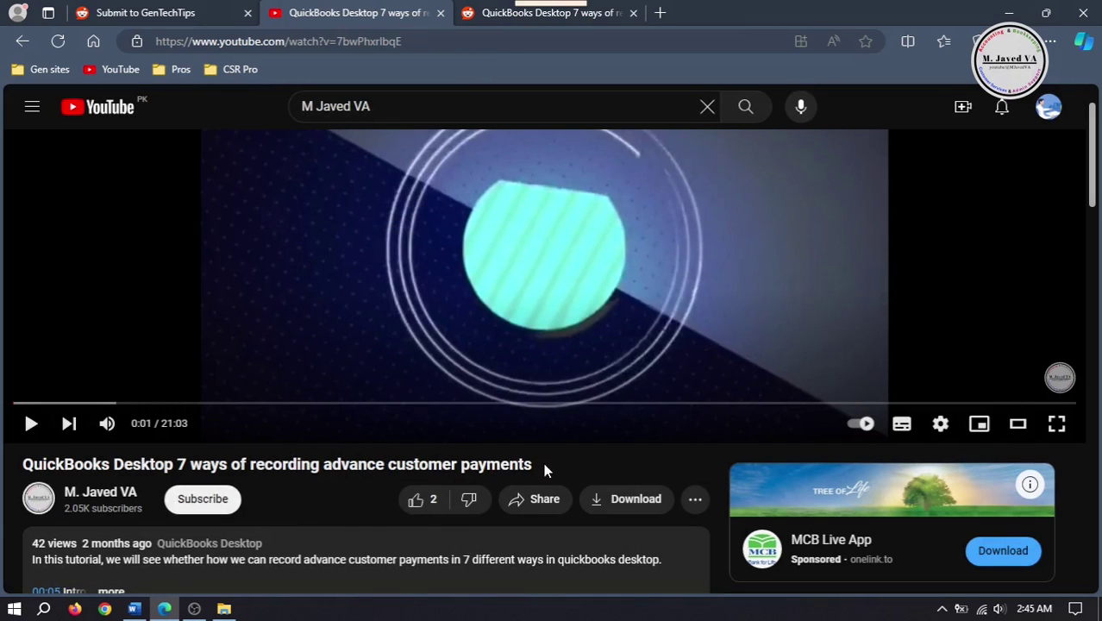
drag(542, 466, 24, 464)
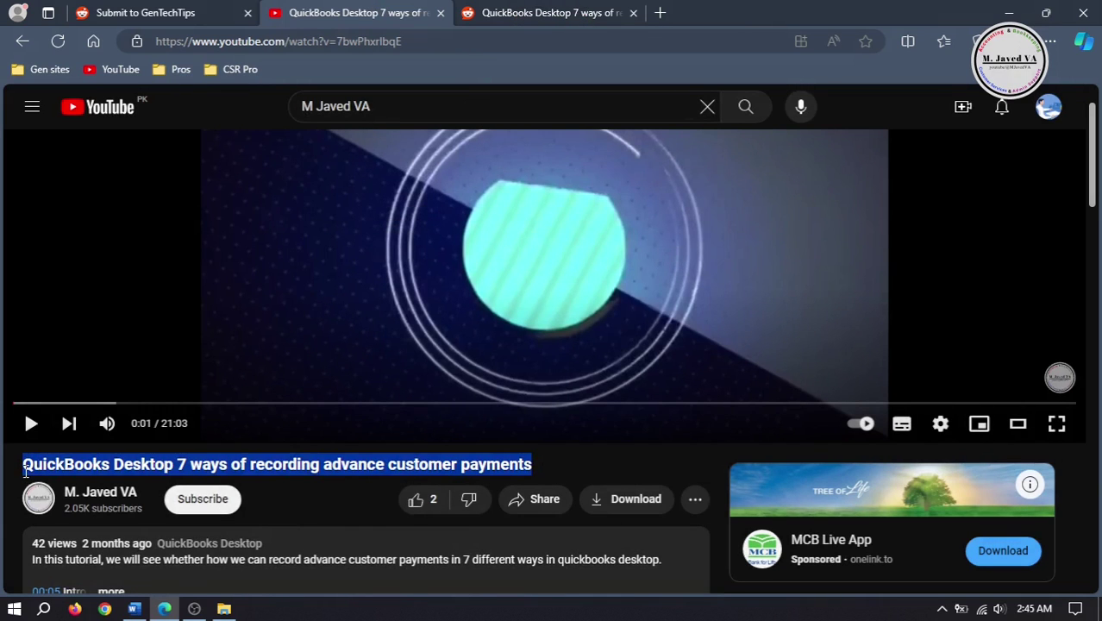
right_click(269, 465)
click(312, 210)
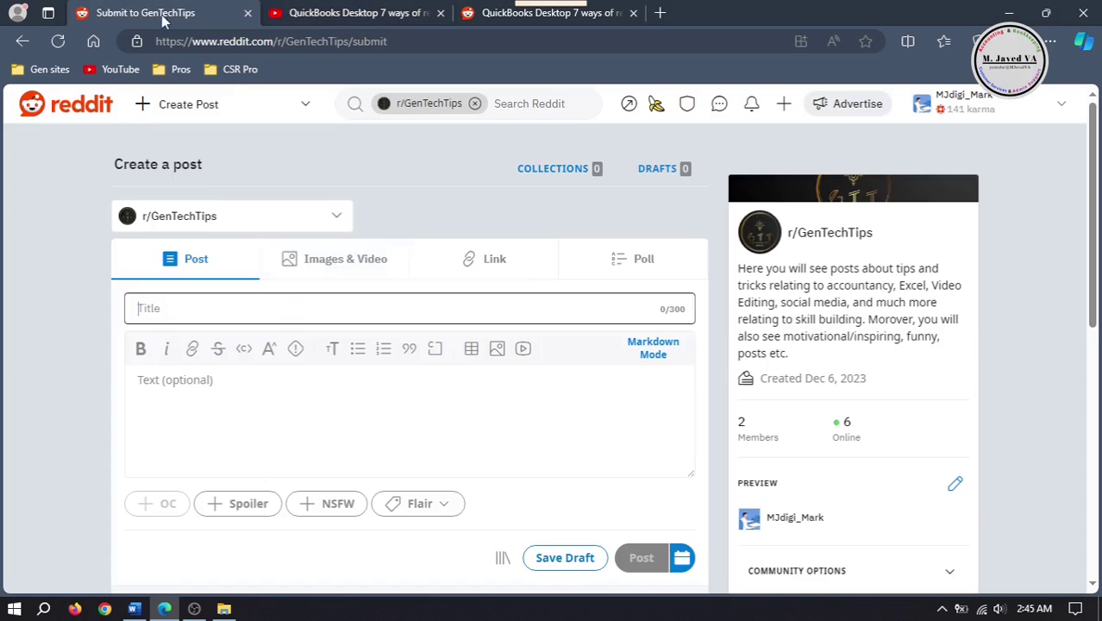
click(147, 12)
right_click(282, 306)
click(376, 457)
- Copy the first sentence of the video description into the post body
click(387, 392)
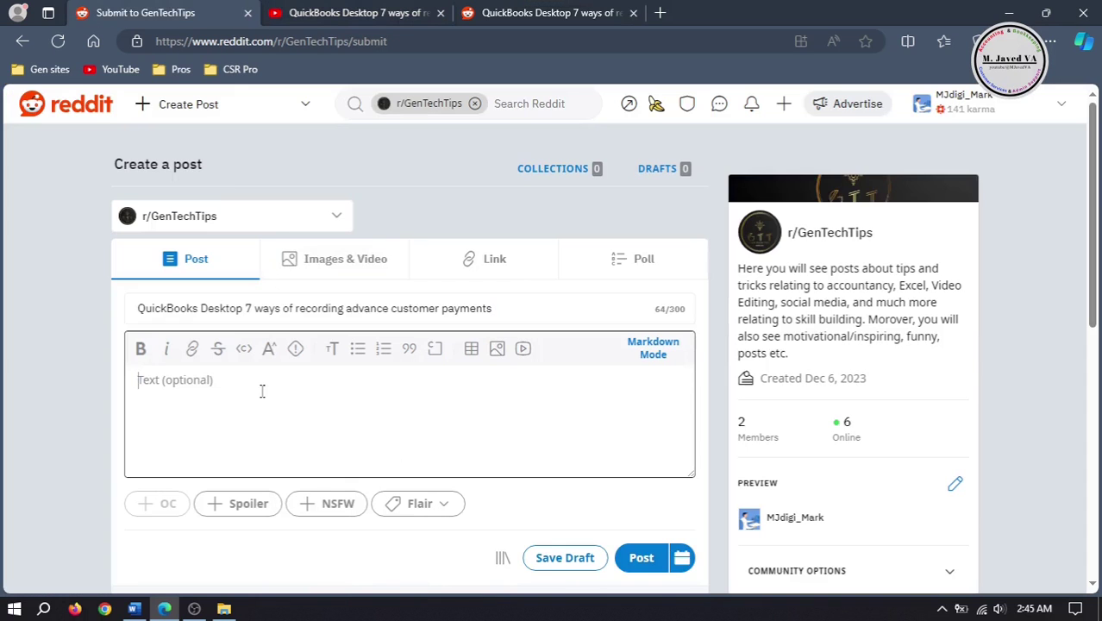
key(ctrl+Tab)
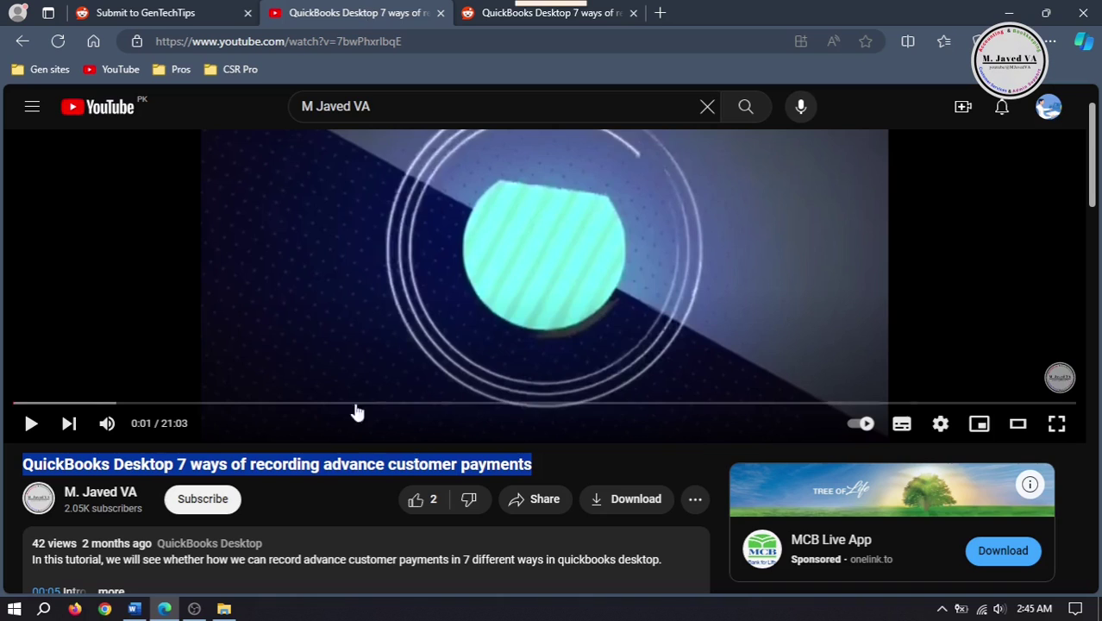
scroll(1069, 290, down, 3)
click(107, 313)
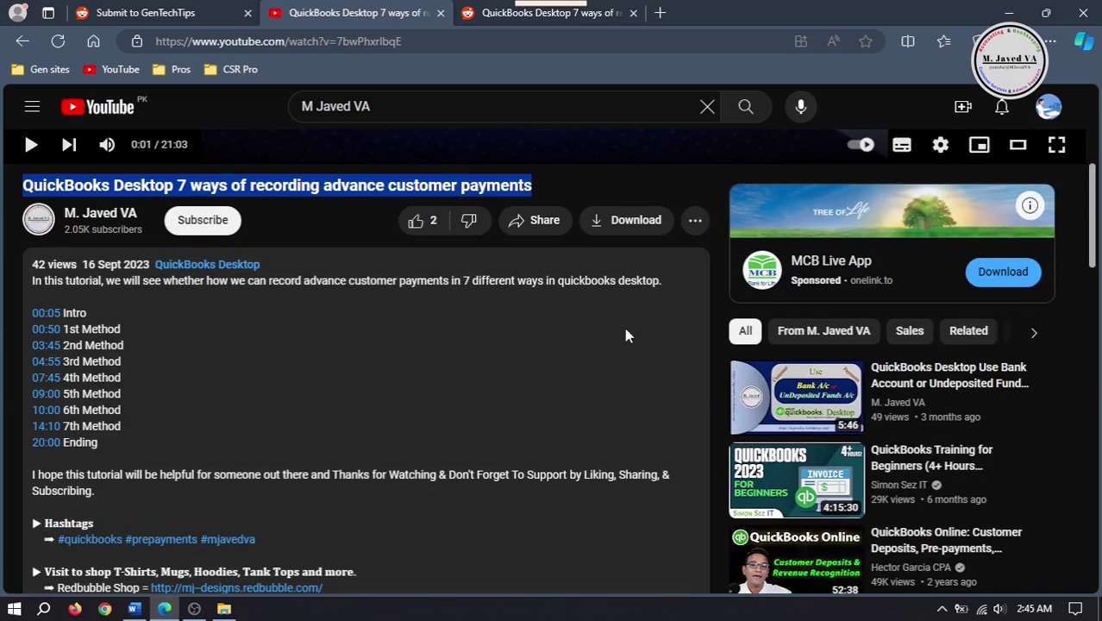
drag(664, 281, 32, 284)
right_click(372, 281)
click(433, 300)
key(ctrl+shift+Tab)
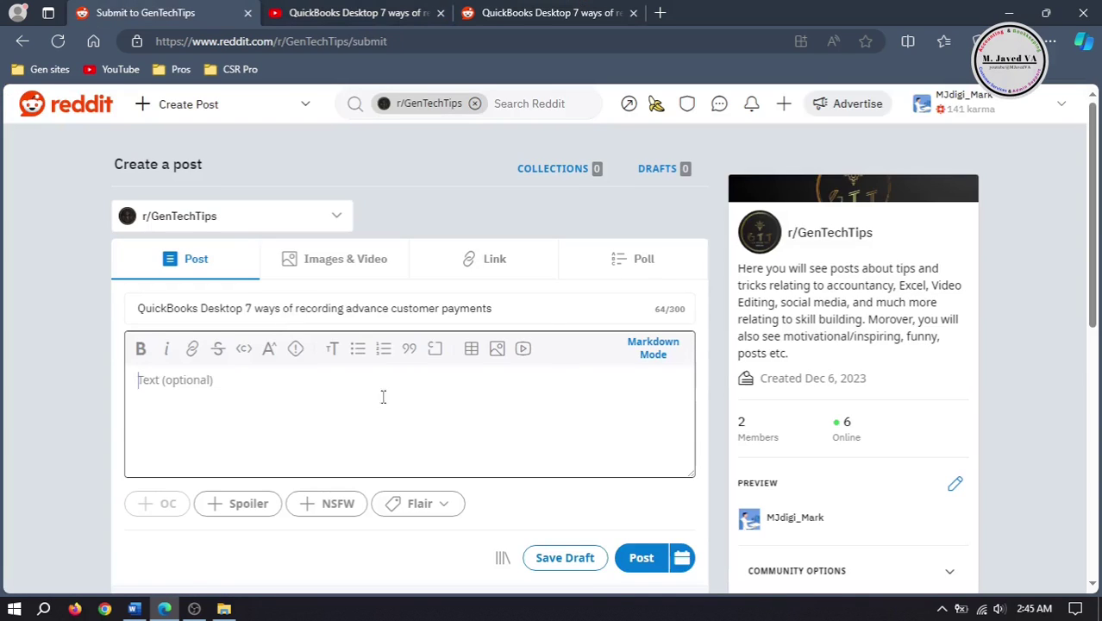
right_click(333, 388)
click(405, 287)
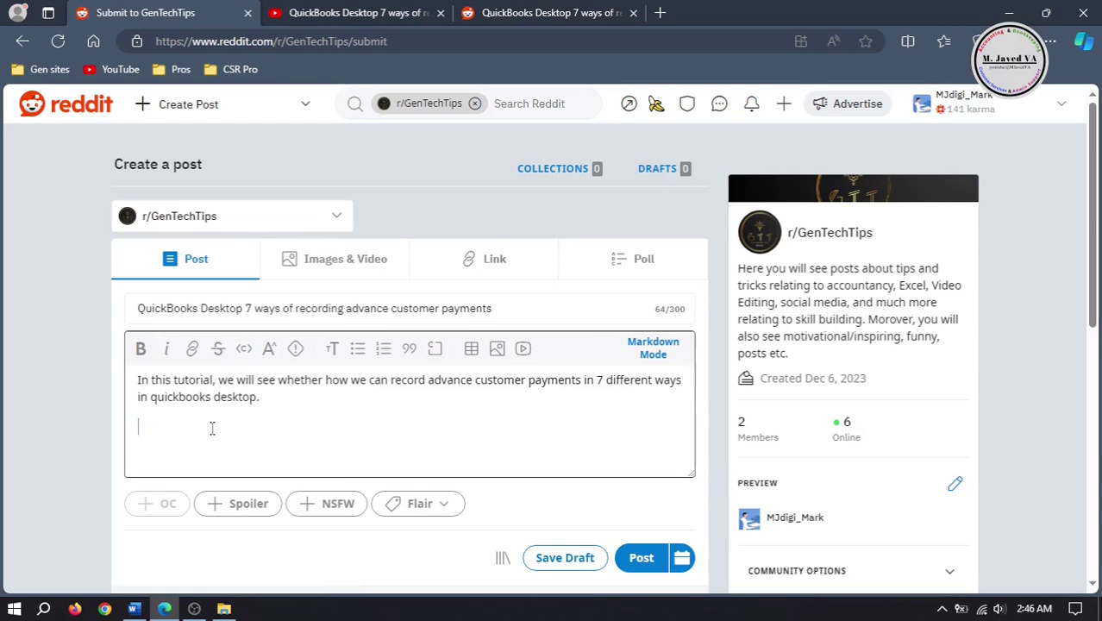
- Copy the YouTube video URL from the address bar into the post body
click(332, 10)
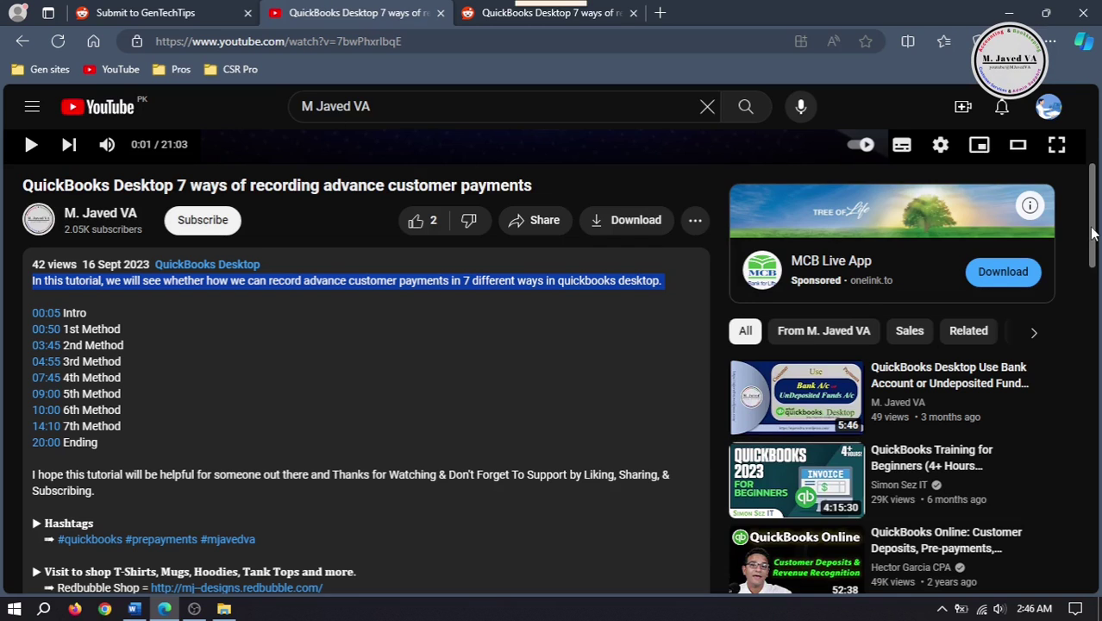
scroll(411, 338, up, 5)
click(402, 41)
right_click(369, 40)
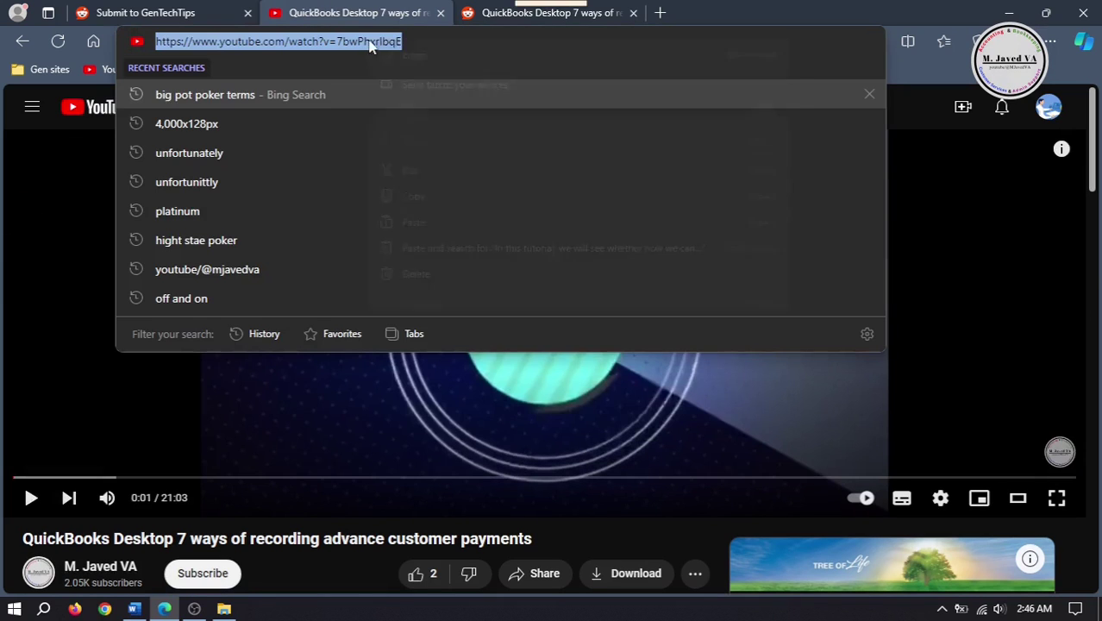
click(429, 192)
click(152, 19)
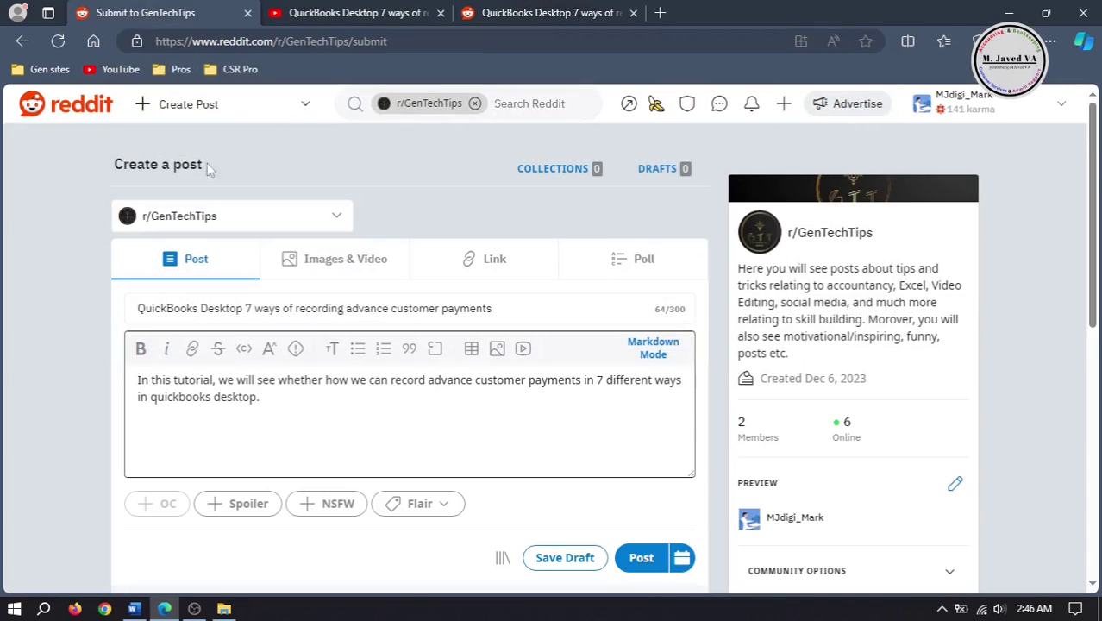
right_click(199, 433)
click(279, 308)
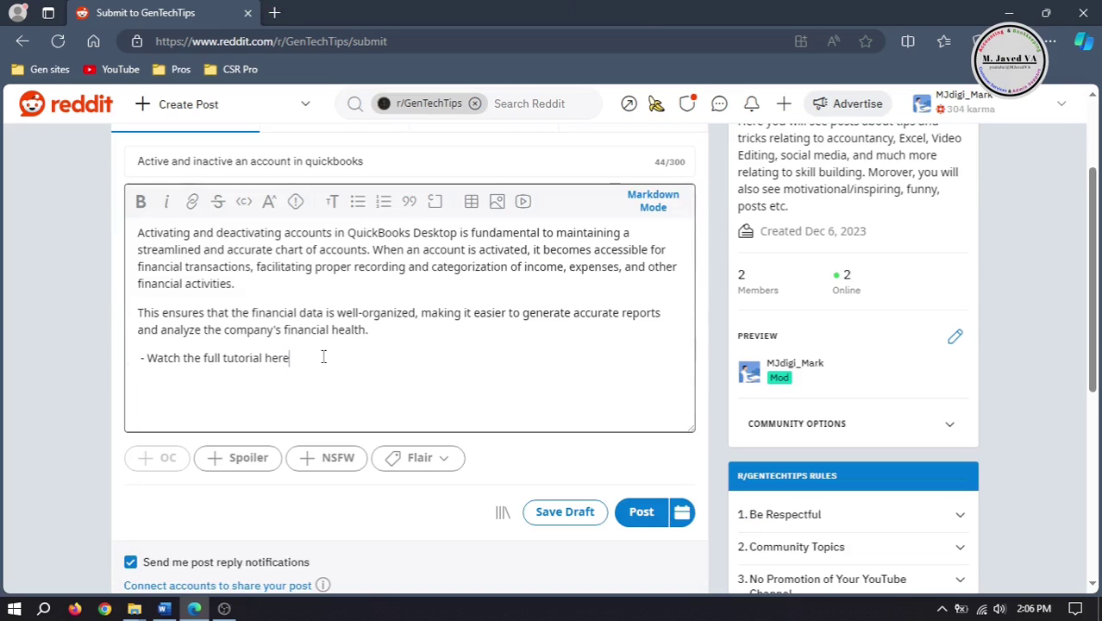
- Turn the word 'here' into a link to the tutorial URL and add a new line
drag(289, 358, 264, 359)
click(191, 201)
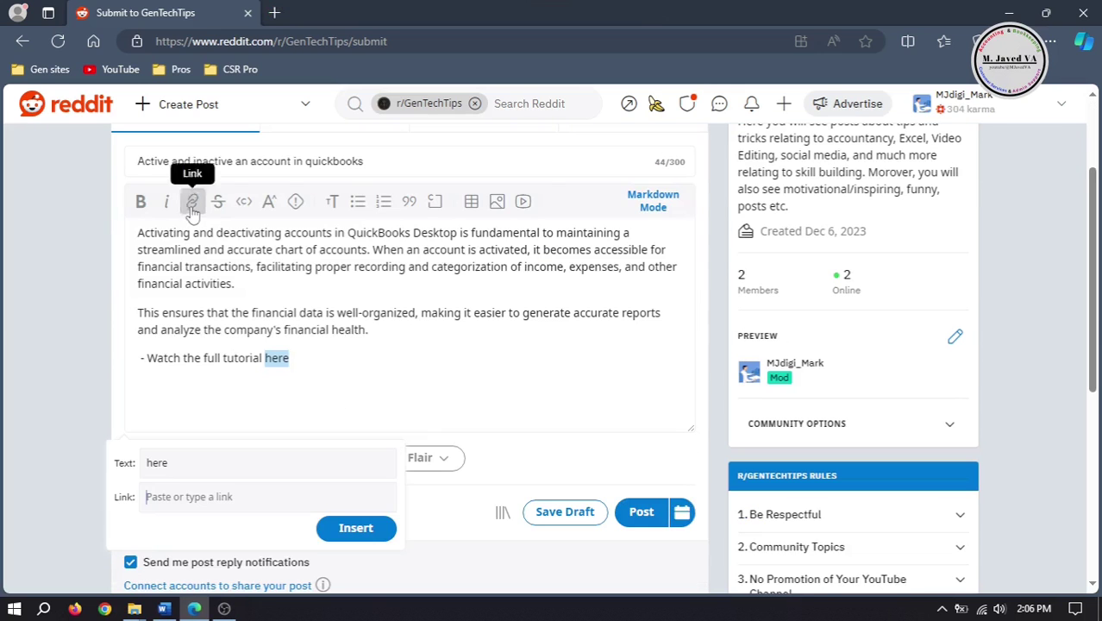
key(ctrl+v)
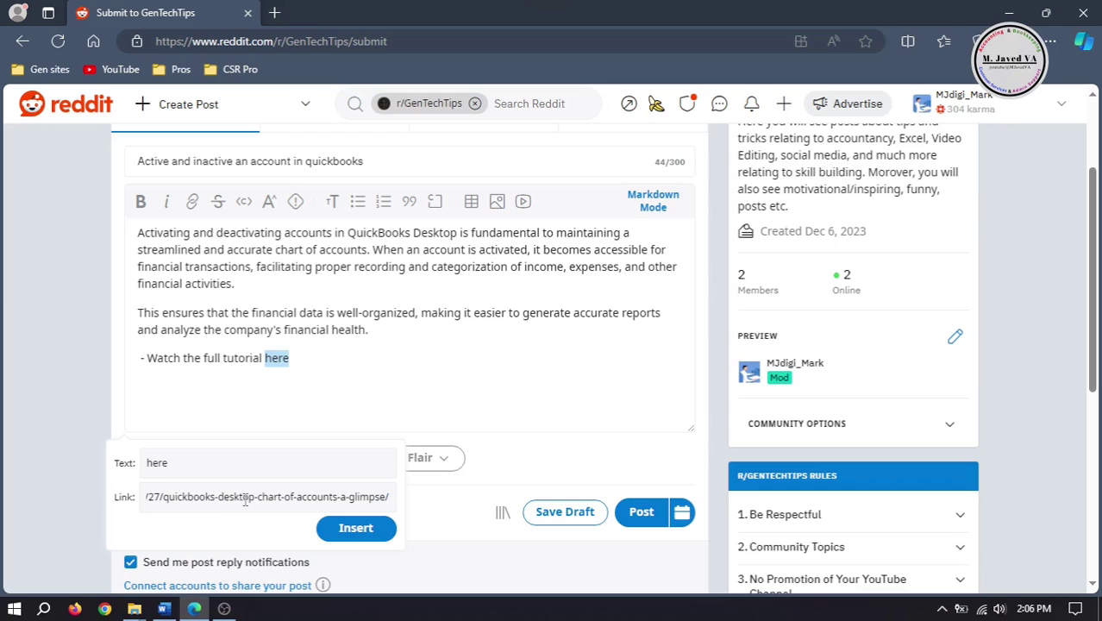
click(363, 533)
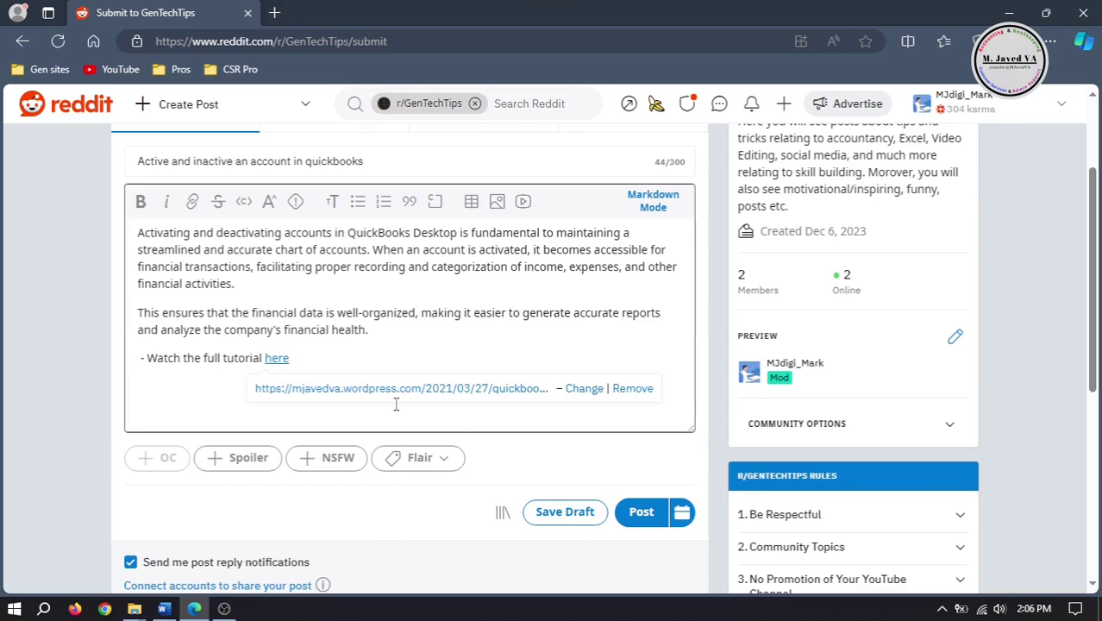
click(318, 365)
key(Return)
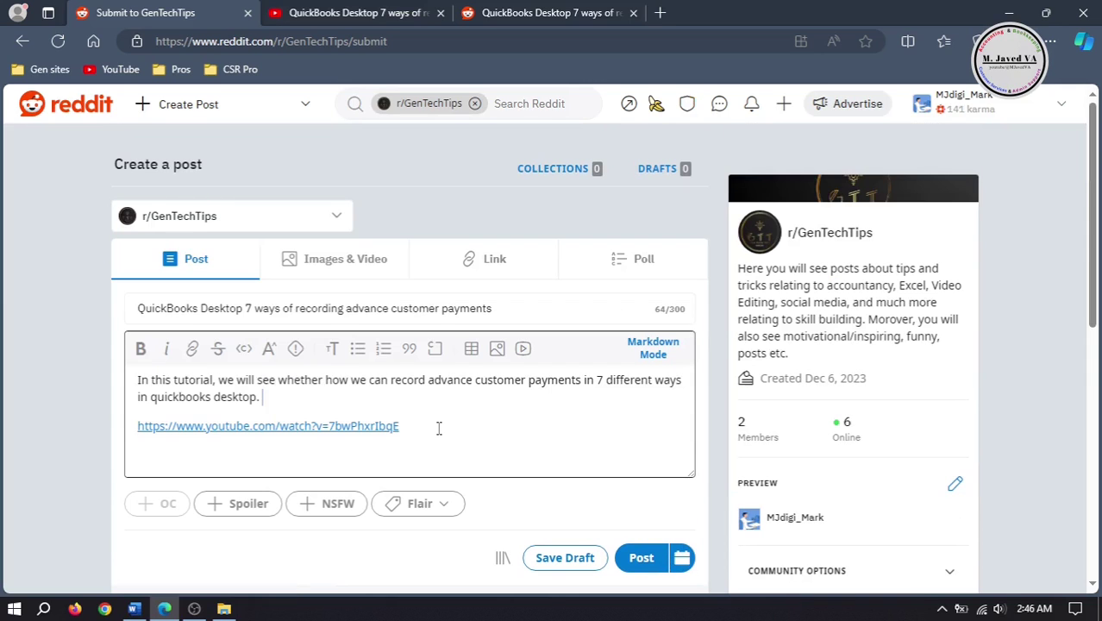
- Publish the text post to r/GenTechTips and start a new link post
click(639, 558)
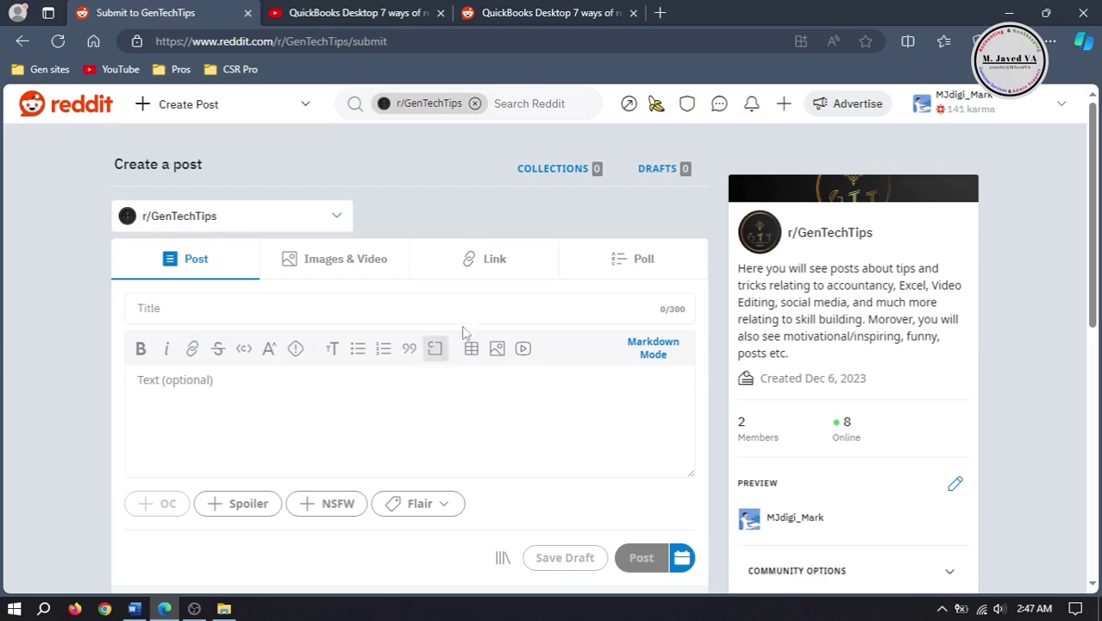
click(481, 269)
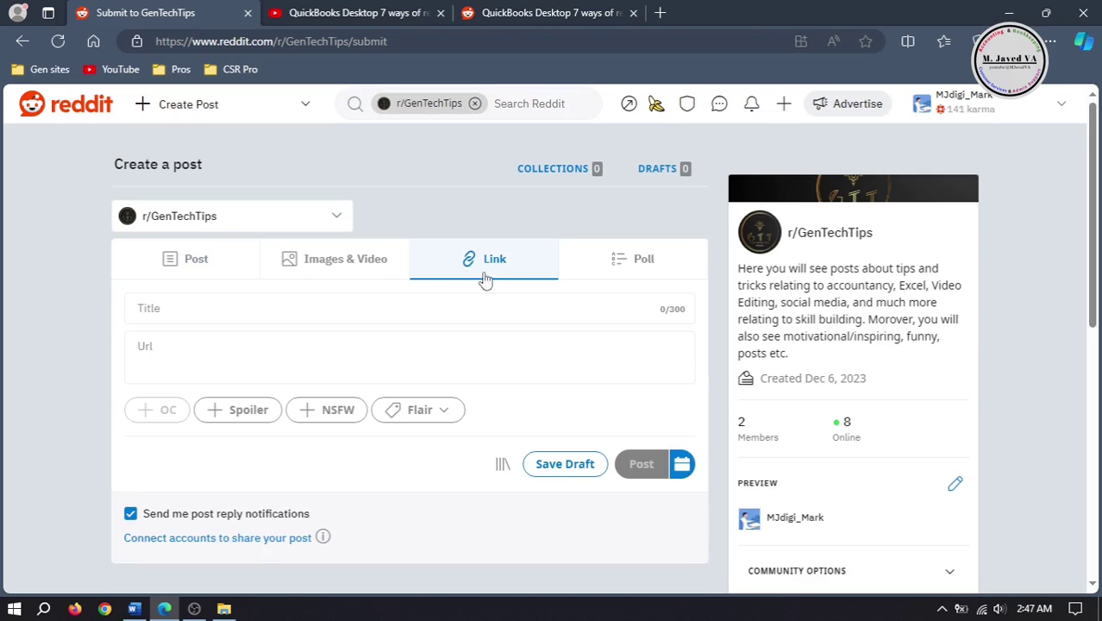
click(419, 303)
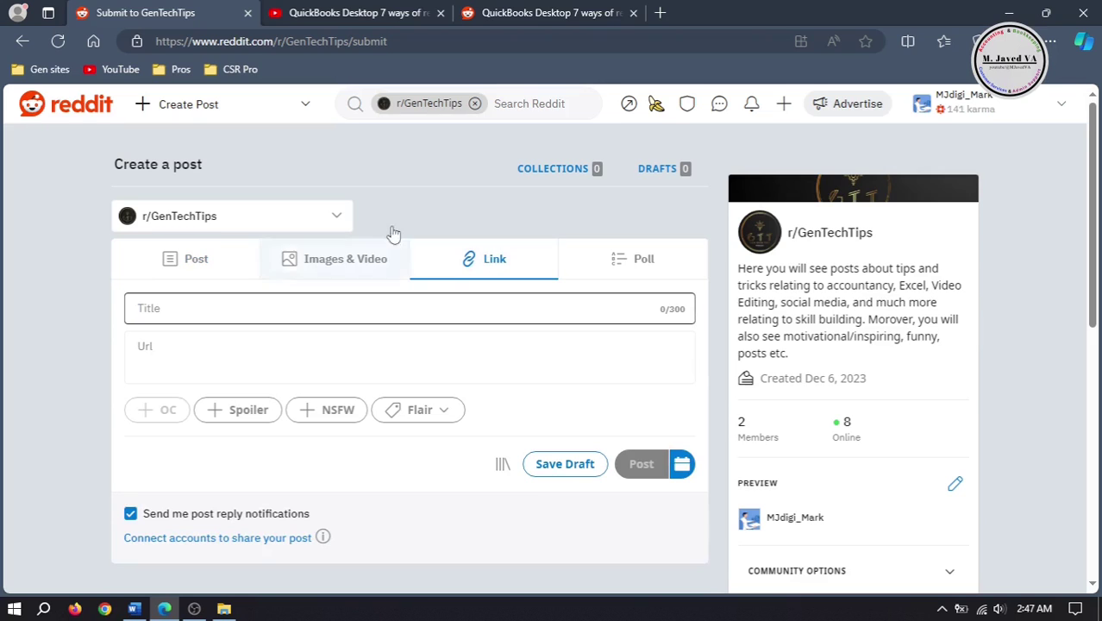
- Copy the YouTube video URL and paste it as the post's link
click(358, 13)
click(362, 40)
right_click(345, 41)
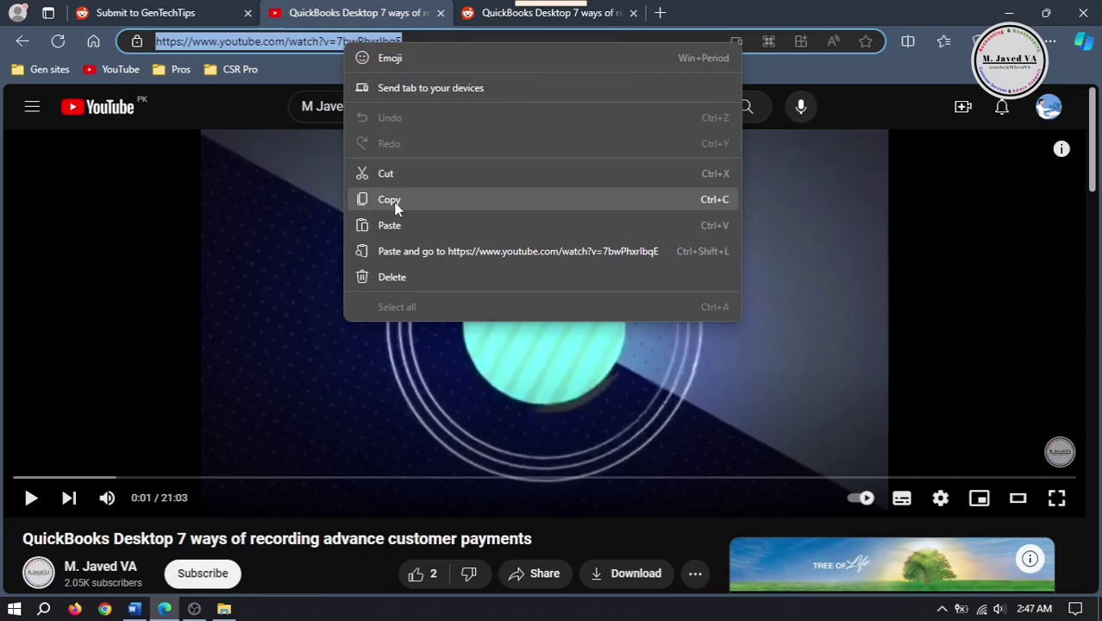
click(389, 199)
click(138, 13)
click(202, 359)
right_click(205, 359)
click(165, 354)
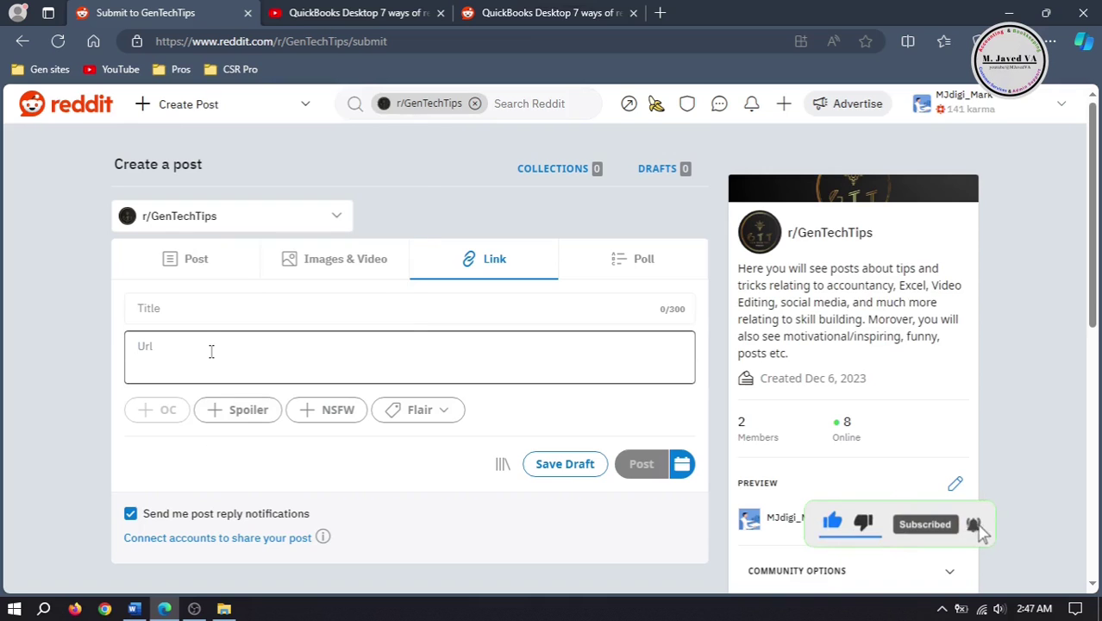
right_click(207, 360)
click(276, 224)
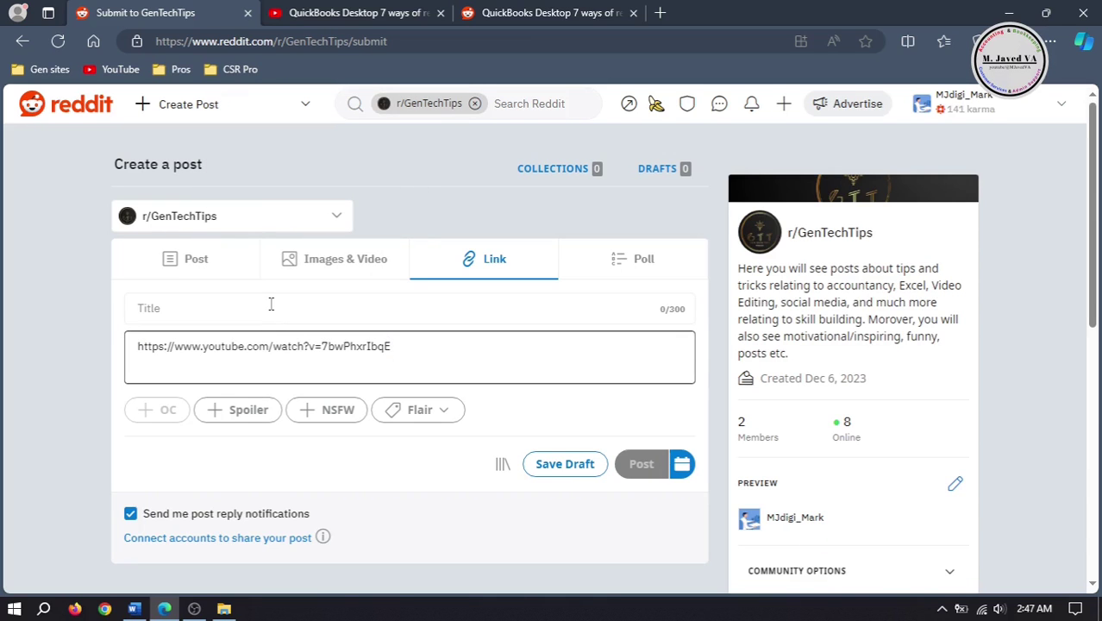
- Copy the YouTube video title and paste it as the link post's title
click(285, 13)
drag(533, 538, 22, 538)
right_click(234, 538)
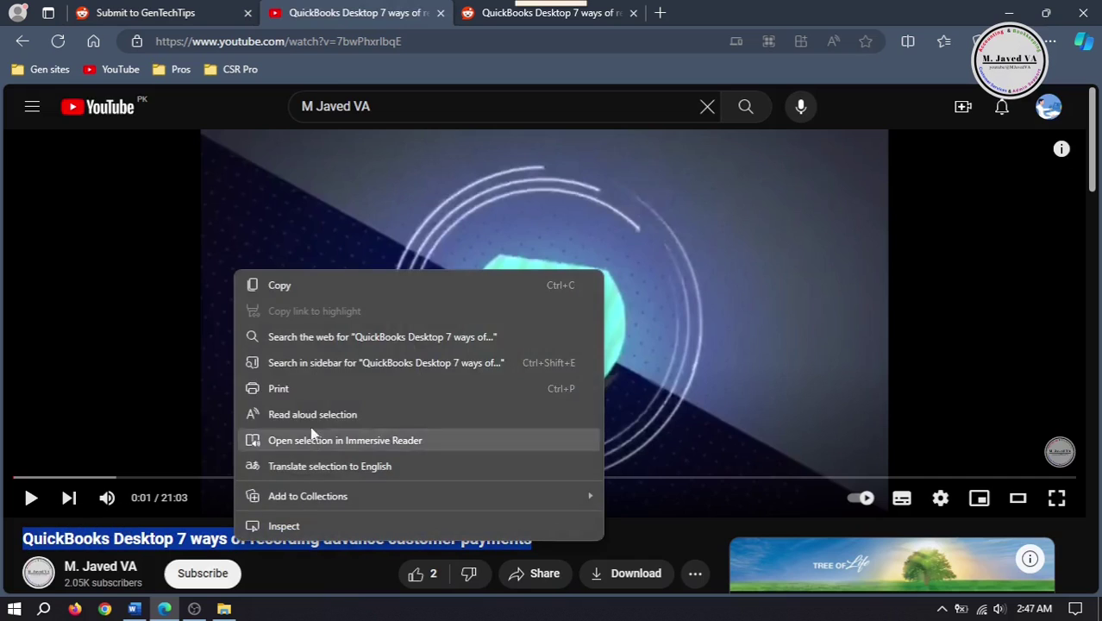
click(292, 298)
click(144, 12)
right_click(345, 313)
click(394, 431)
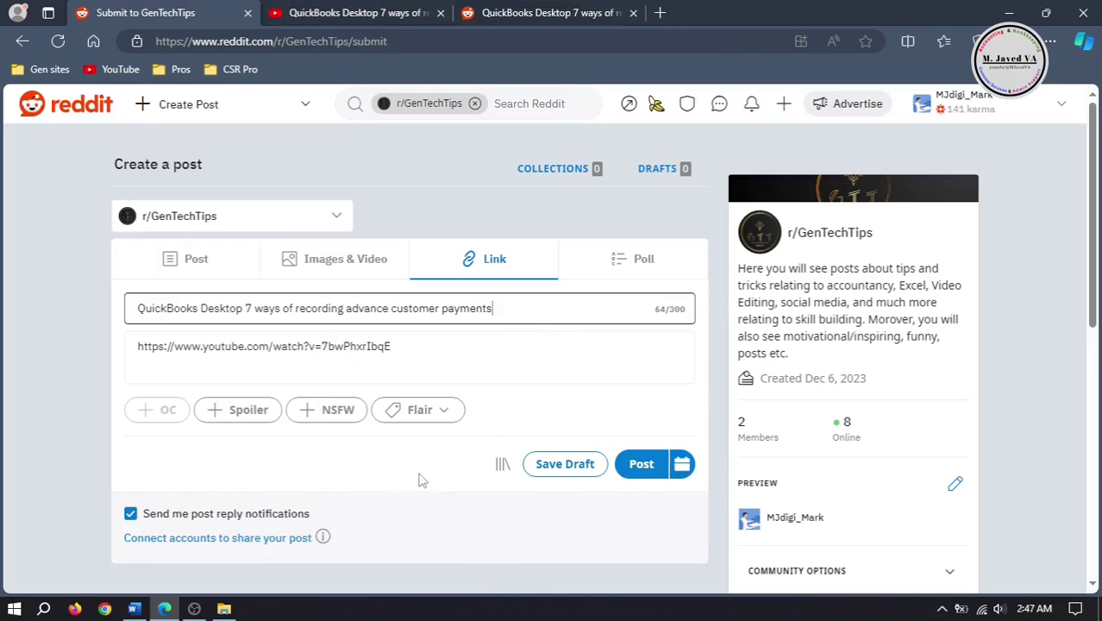
- Apply the QuickBooks flair and publish the link post
click(451, 418)
click(423, 306)
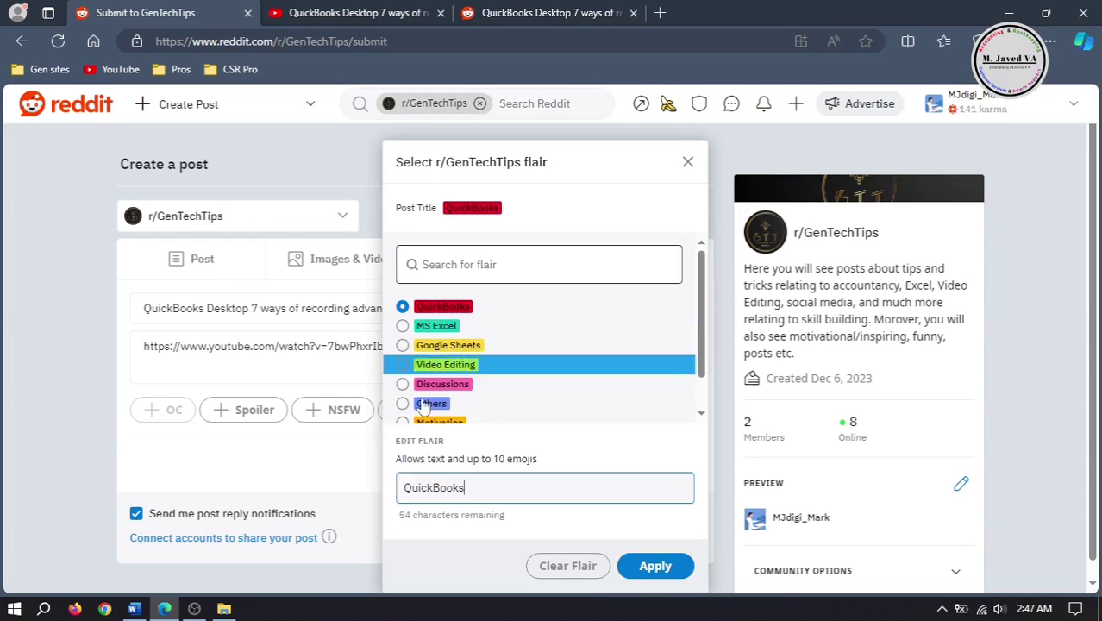
click(654, 565)
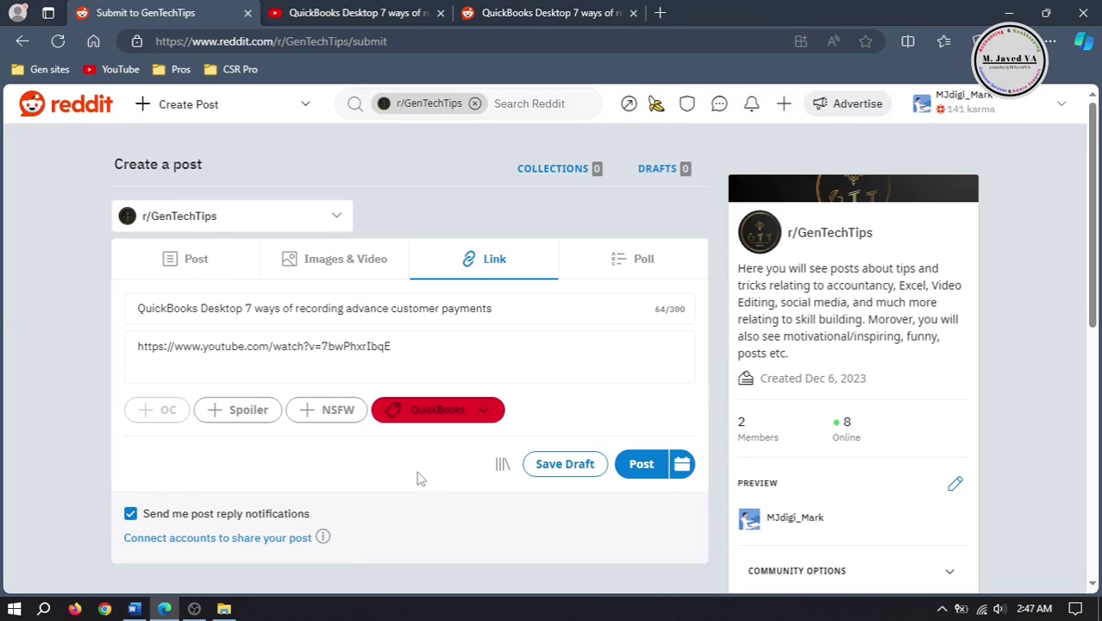
click(647, 474)
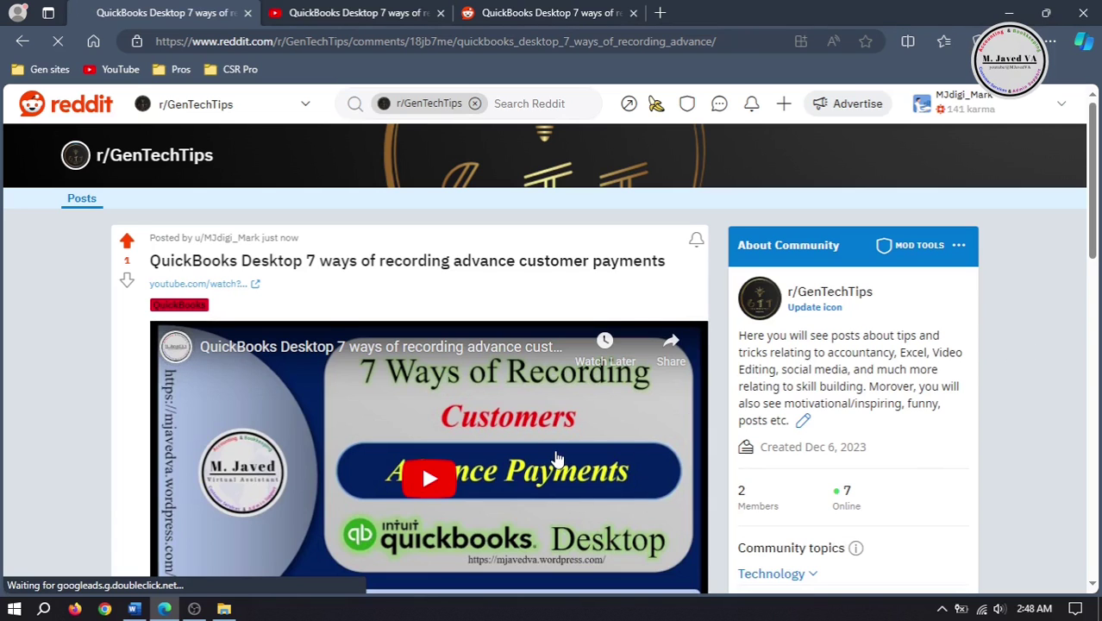
- Check the published post, then scroll the r/GenTechTips feed to the duplicate QuickBooks posts
scroll(1084, 328, down, 5)
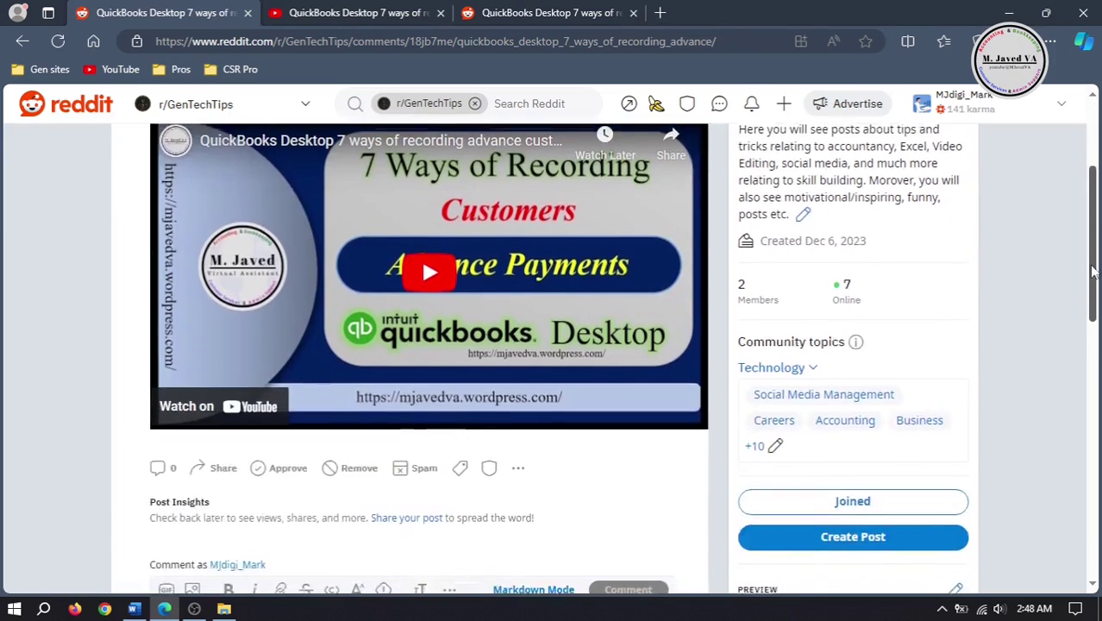
scroll(1087, 308, up, 5)
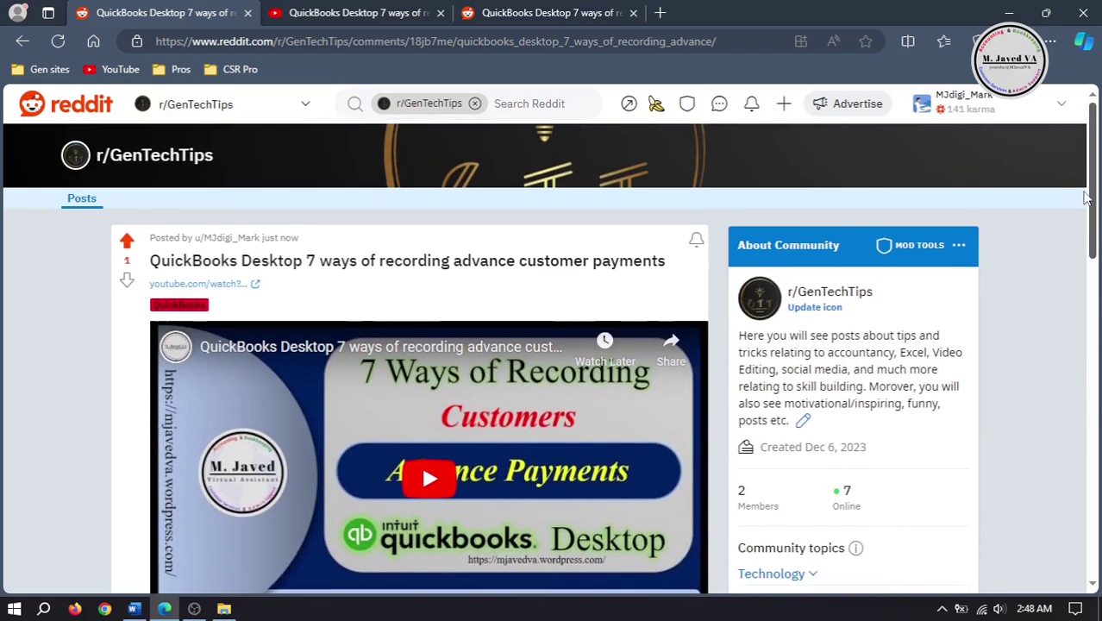
click(83, 200)
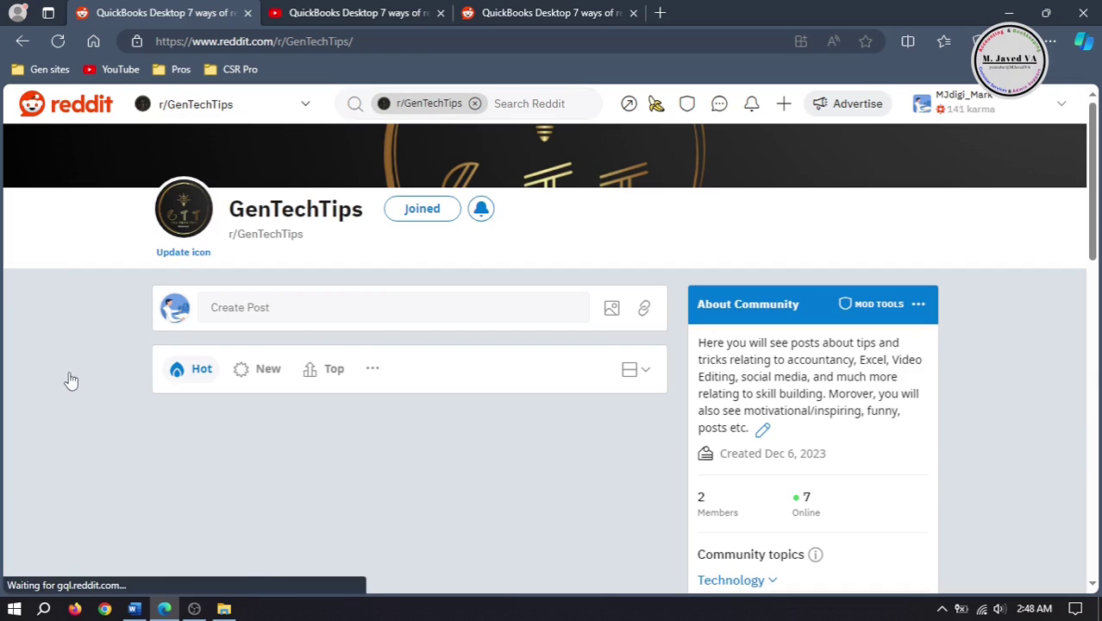
drag(1094, 128, 1094, 179)
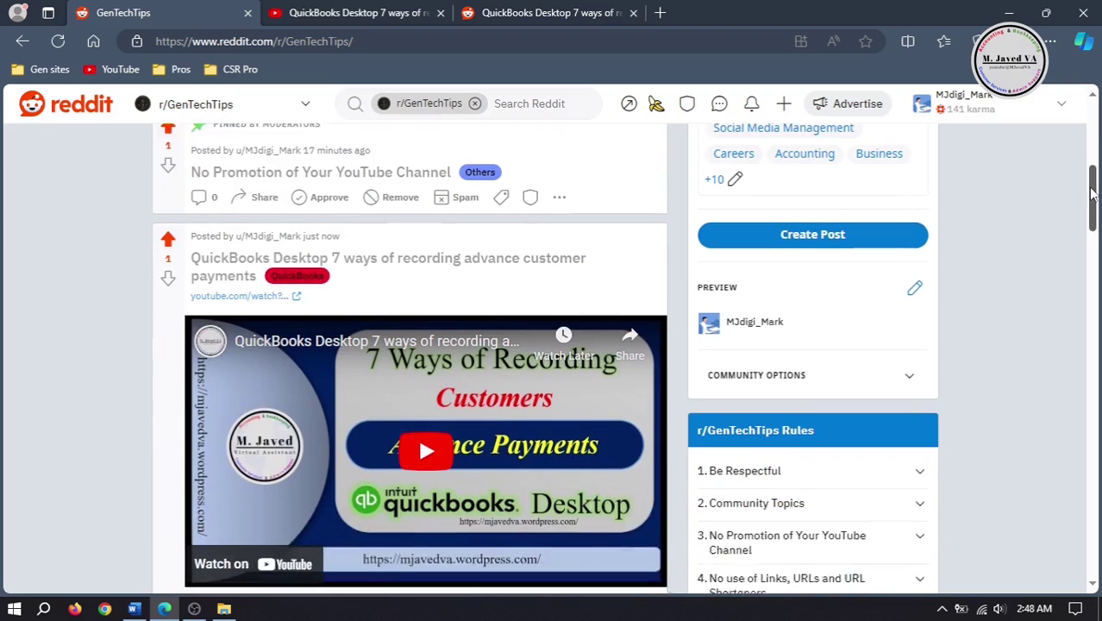
drag(1091, 179, 1095, 282)
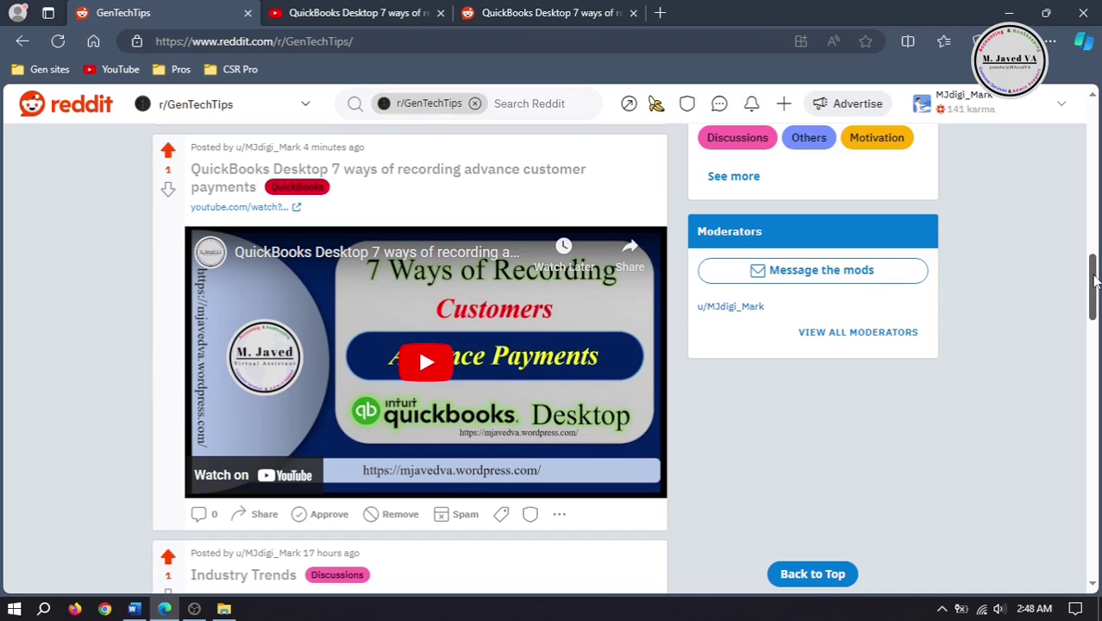
drag(1095, 282, 1096, 235)
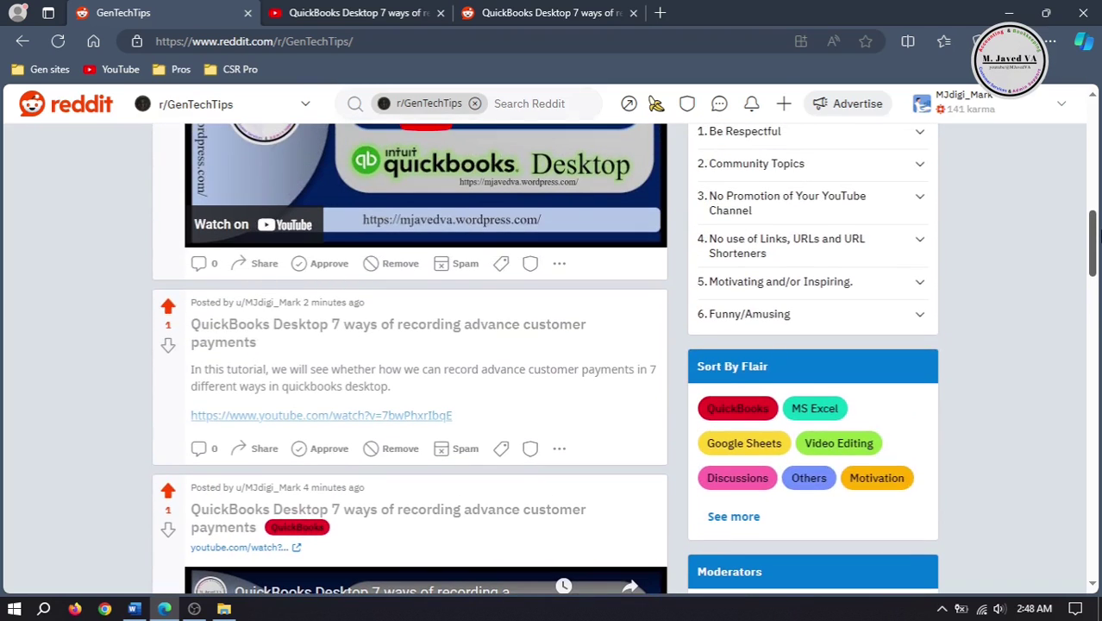
- Remove the duplicate QuickBooks text post, closing the removal-reason prompt without a note
click(397, 450)
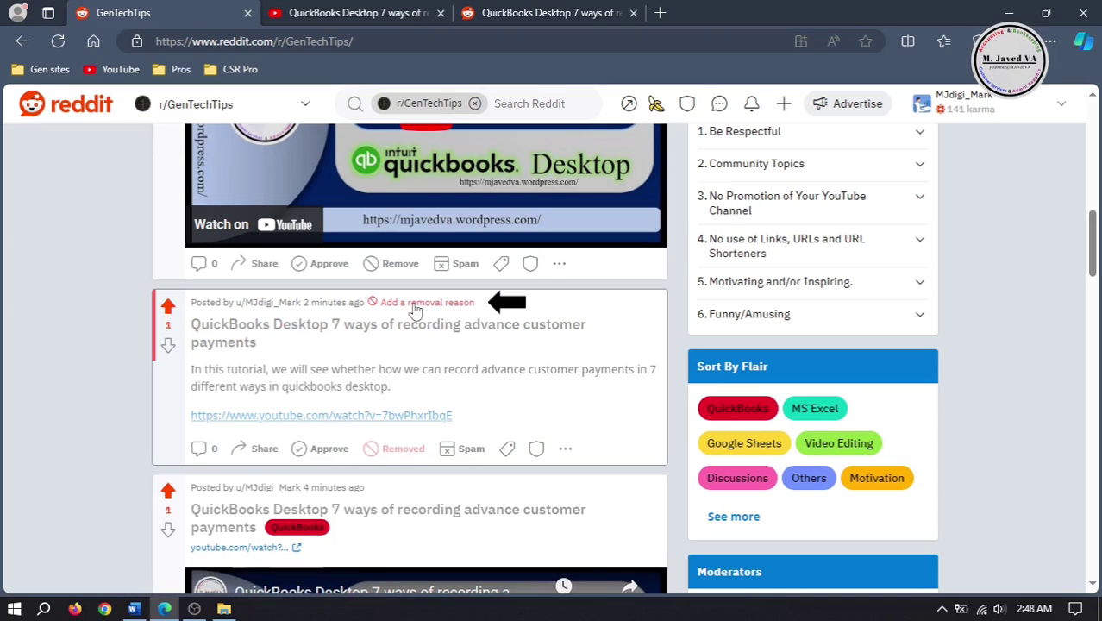
click(422, 302)
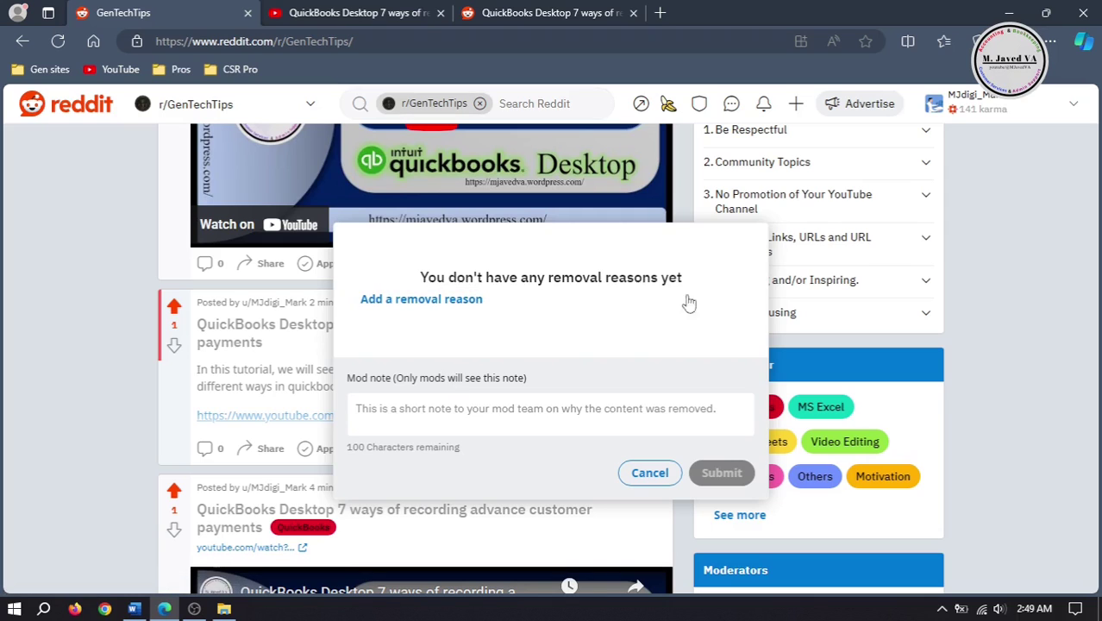
click(476, 428)
click(647, 472)
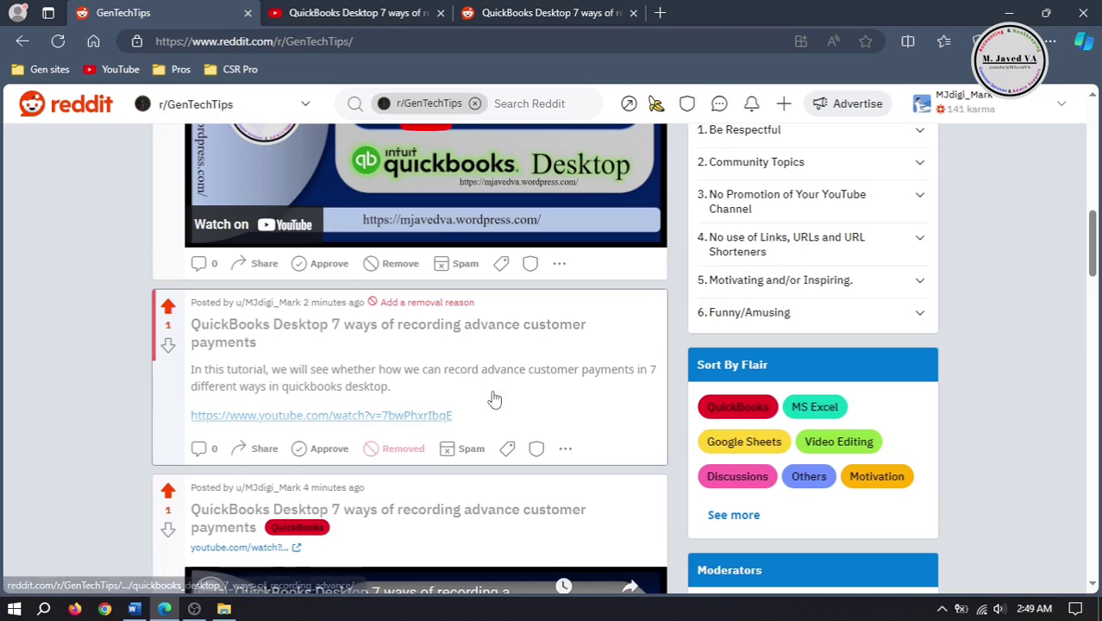
- Remove the duplicate QuickBooks video link post, dismiss the reason prompt, and reload with F5
drag(1092, 243, 1092, 208)
click(398, 529)
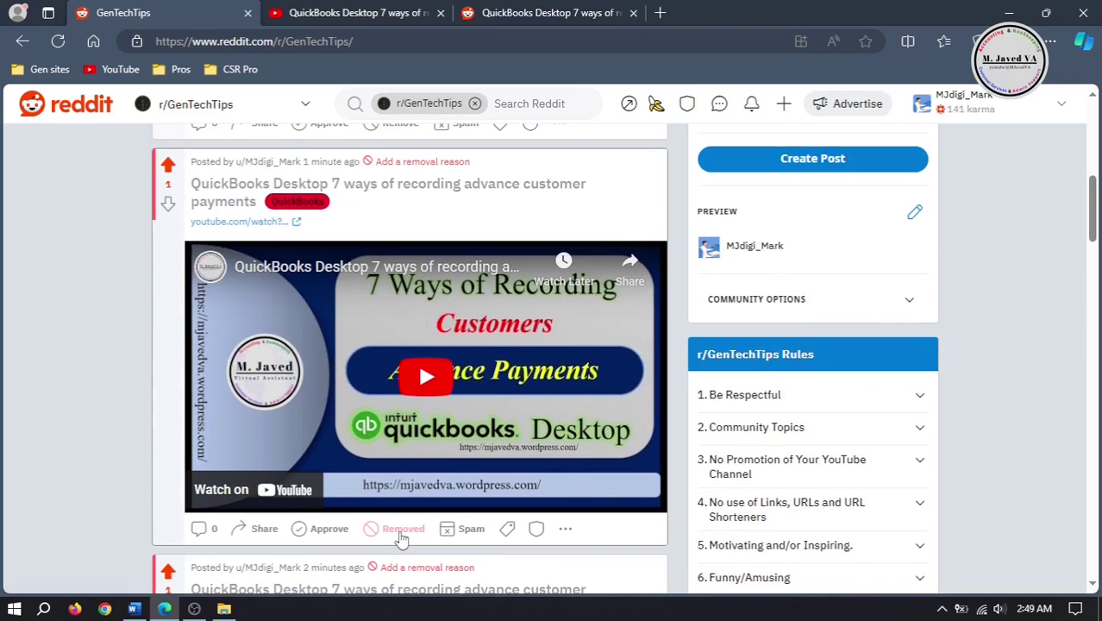
click(420, 162)
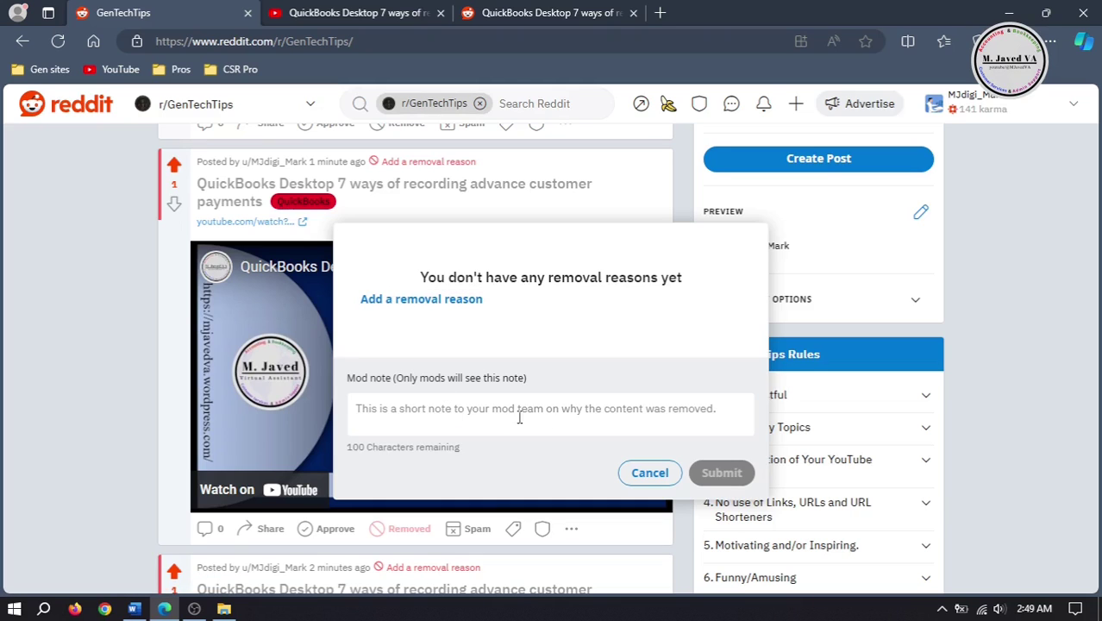
click(651, 473)
key(F5)
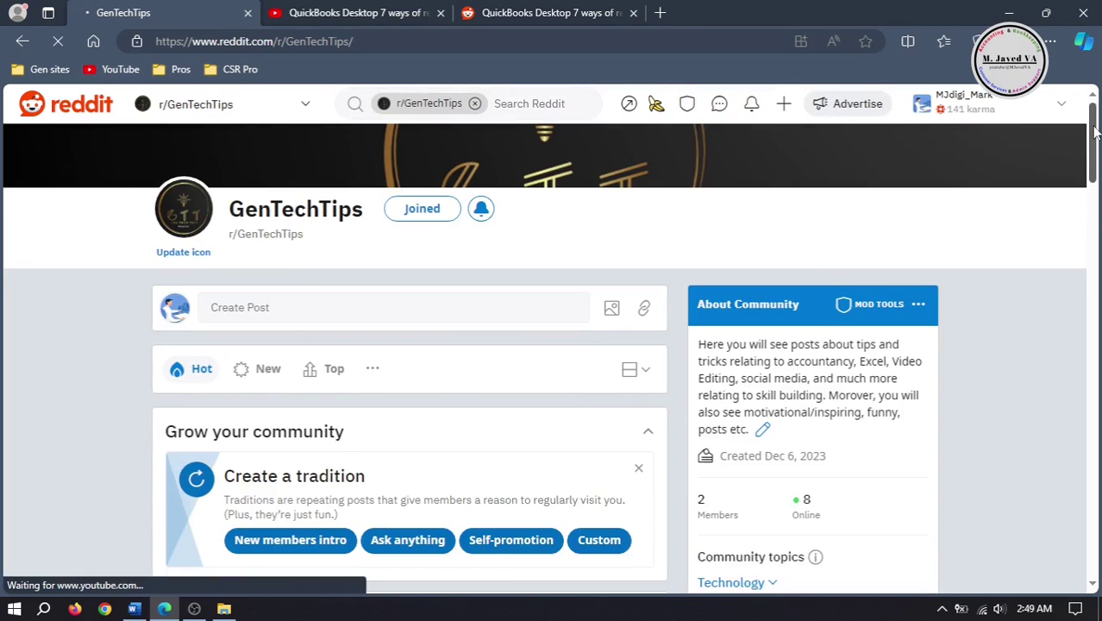
mouse_move(1091, 138)
mouse_down()
mouse_move(1092, 226)
mouse_move(1092, 200)
mouse_up()
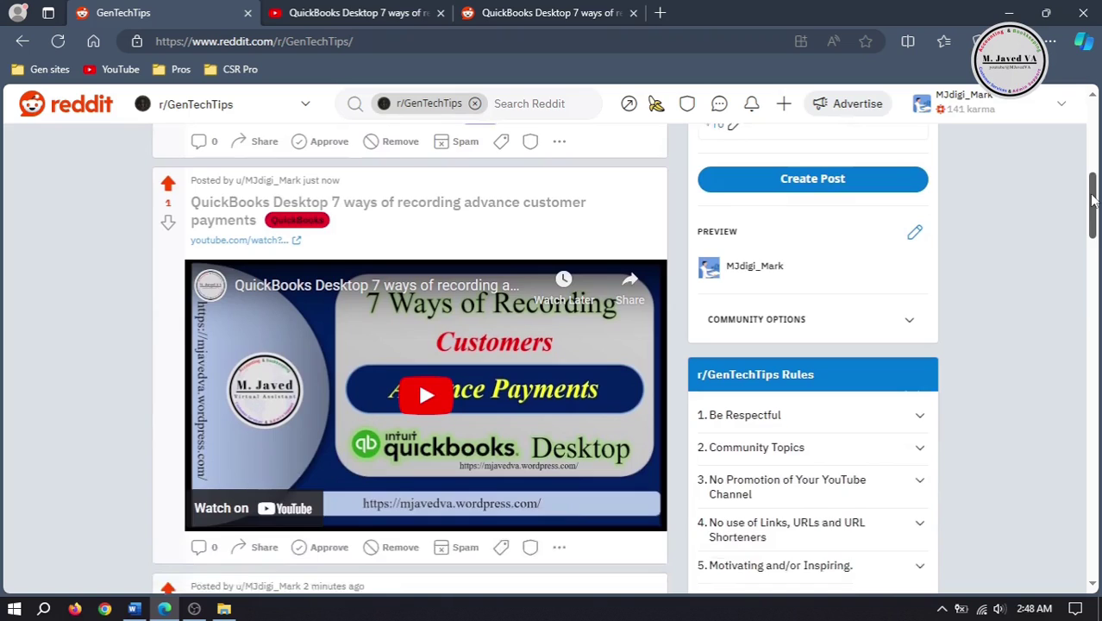